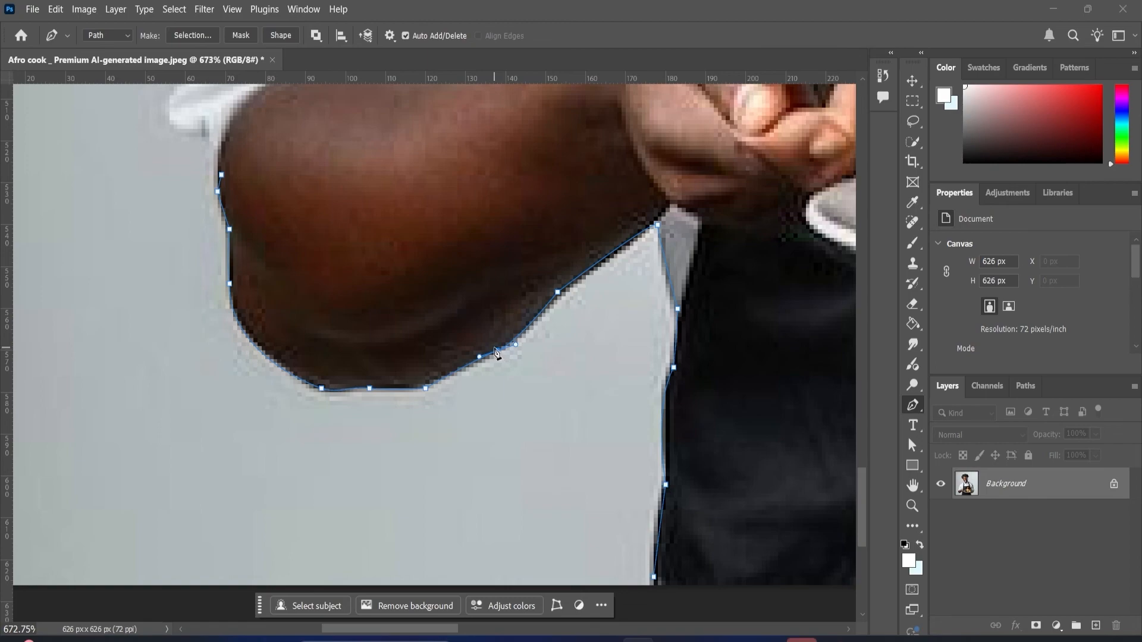
- Delete the existing pen path around the forearm and apron edge
{"action": "key", "text": "BackSpace"}
{"action": "key", "text": "Delete"}
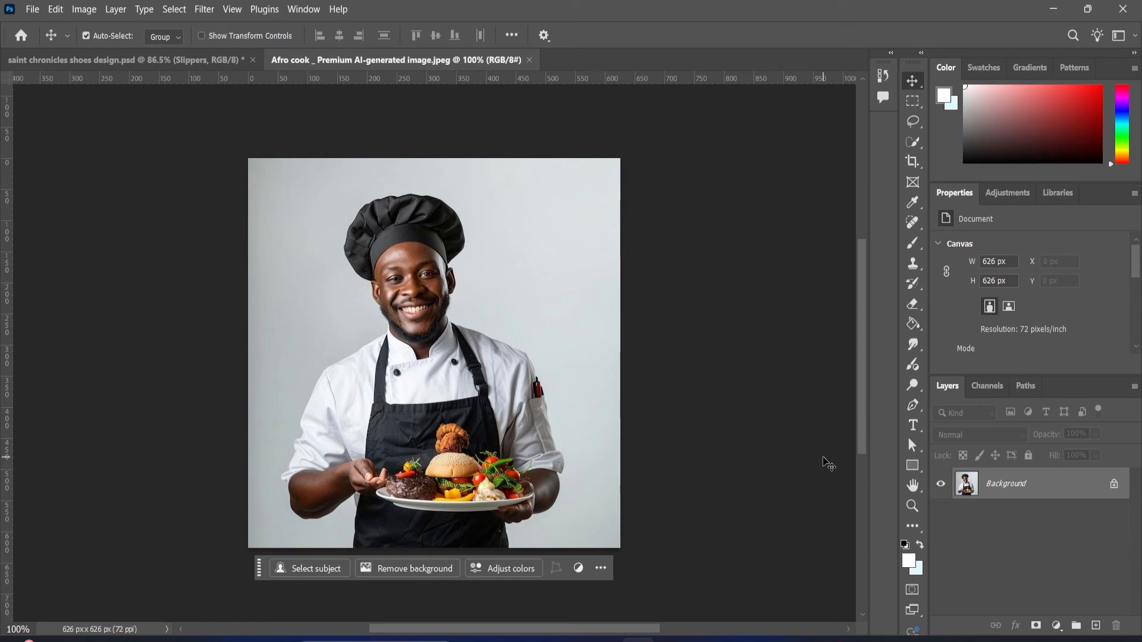
- Start a Pen tool path at the image's bottom edge and place anchor points up the apron's left edge
{"action": "left_click", "coordinate": [914, 405]}
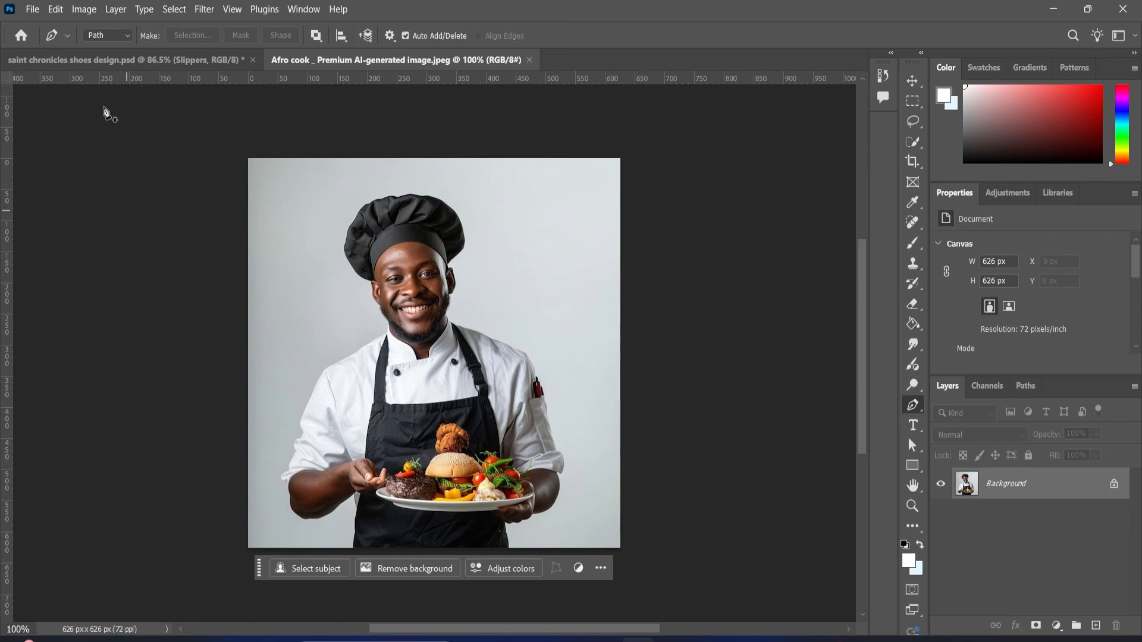
{"action": "key", "text": "alt"}
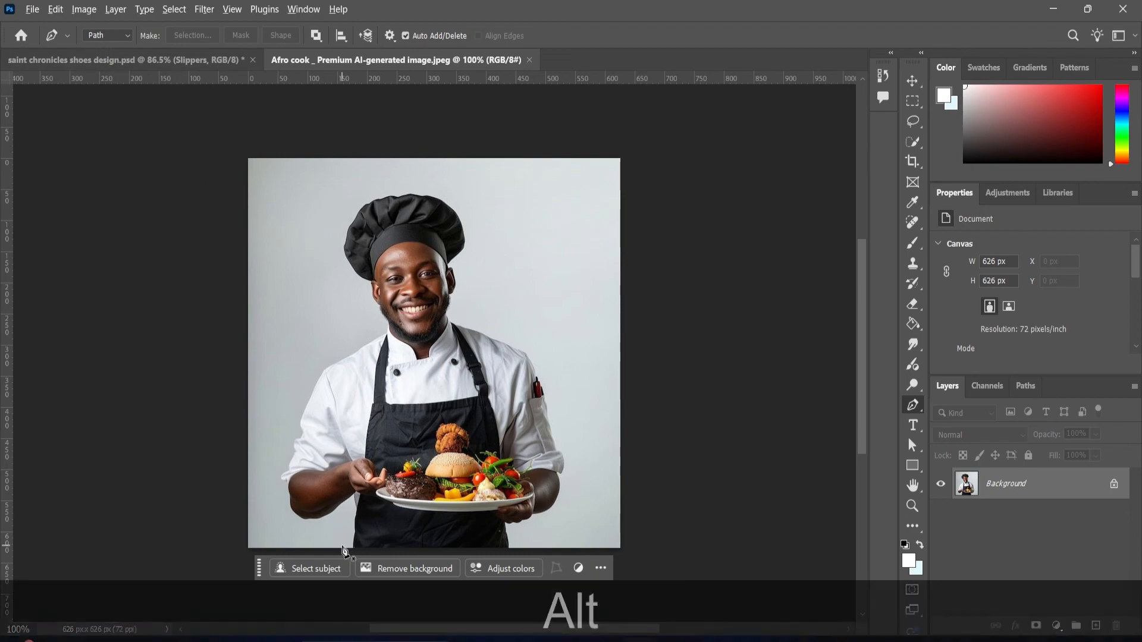
{"action": "scroll", "coordinate": [353, 555], "scroll_direction": "up", "scroll_amount": 5}
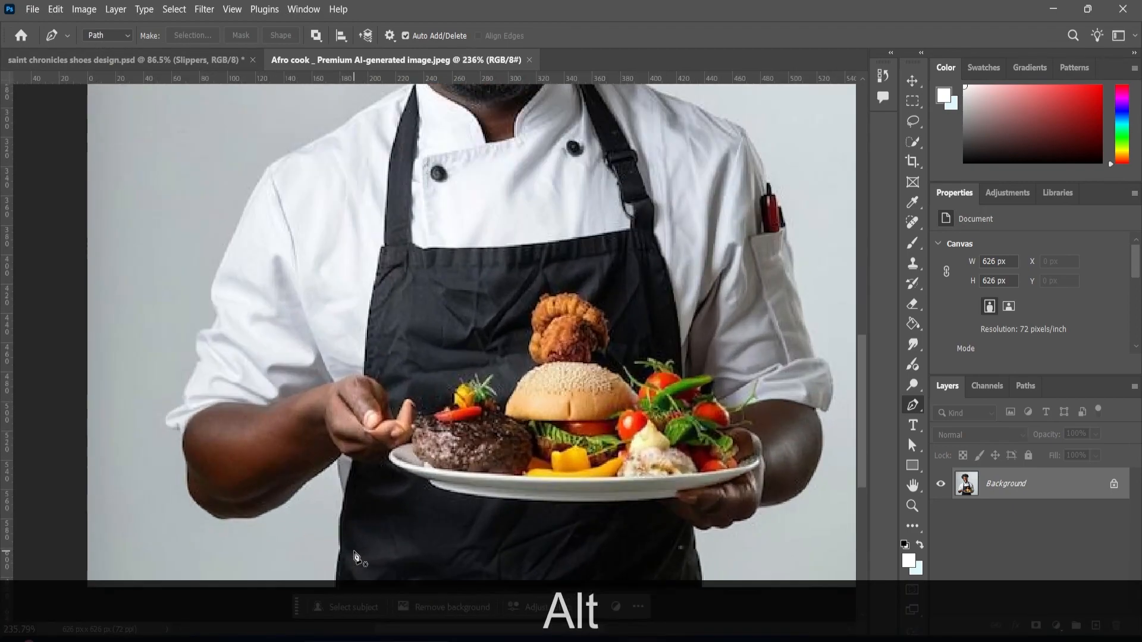
{"action": "scroll", "coordinate": [353, 539], "scroll_direction": "down", "scroll_amount": 2}
{"action": "scroll", "coordinate": [326, 491], "scroll_direction": "up", "scroll_amount": 2}
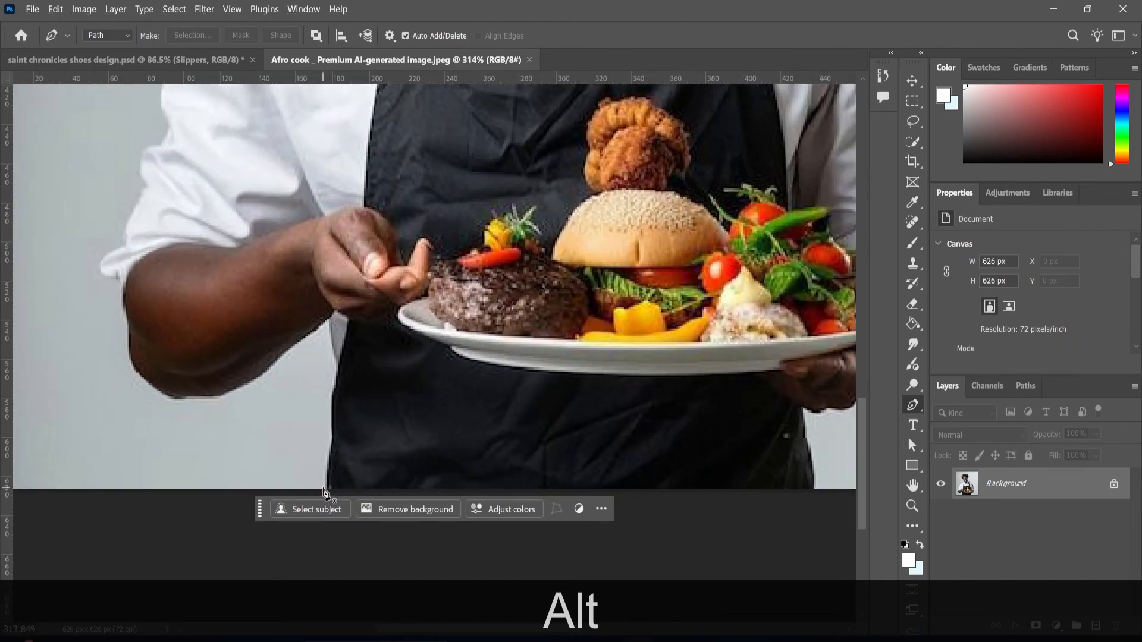
{"action": "left_click", "coordinate": [323, 489]}
{"action": "left_click", "coordinate": [329, 444]}
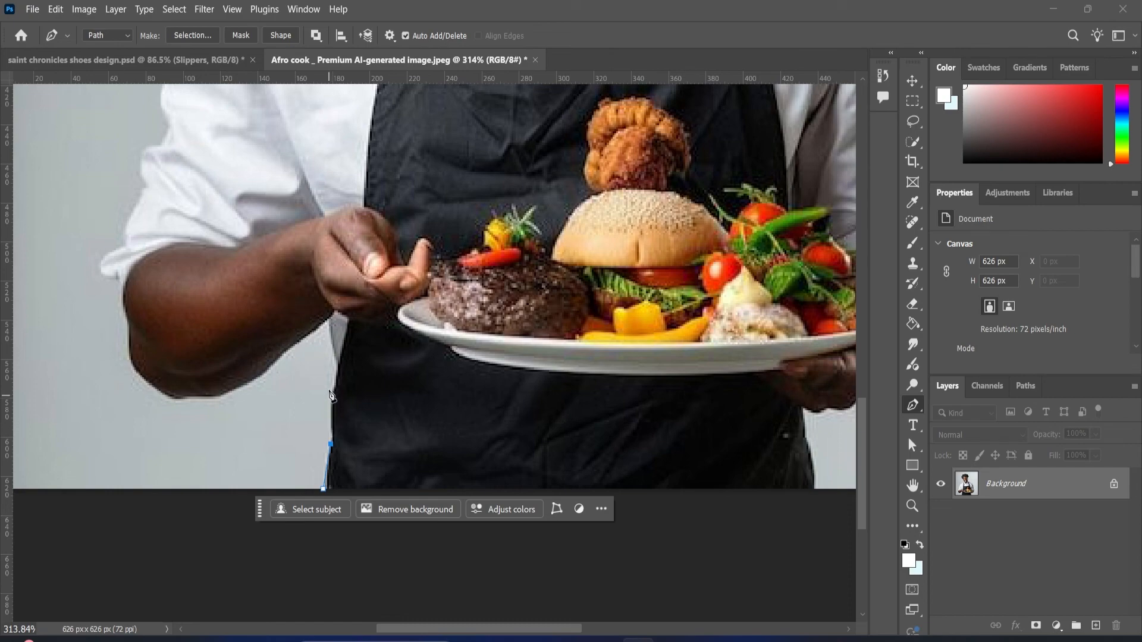
- Add a curved anchor point on the apron's left edge below the forearm and adjust its direction handle
{"action": "left_click_drag", "start_coordinate": [331, 388], "coordinate": [340, 379]}
{"action": "key", "text": "alt"}
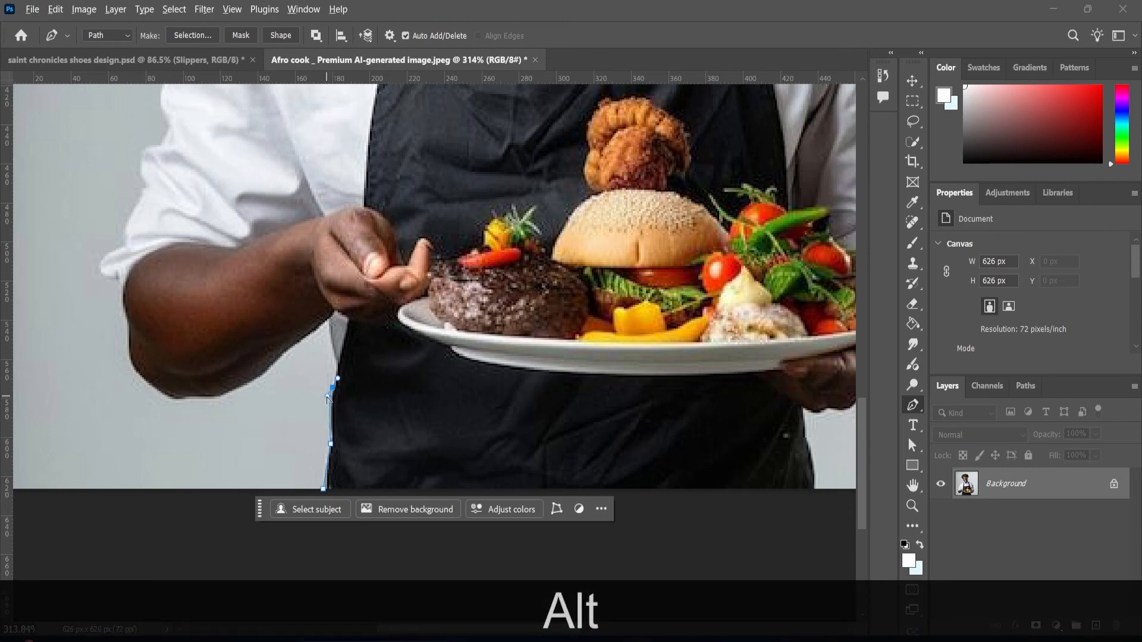
{"action": "left_click", "coordinate": [327, 415]}
{"action": "mouse_move", "coordinate": [335, 418]}
{"action": "left_mouse_down"}
{"action": "mouse_move", "coordinate": [319, 408]}
{"action": "mouse_move", "coordinate": [330, 415]}
{"action": "left_mouse_up"}
{"action": "left_click", "coordinate": [330, 415], "text": "alt"}
- Continue the path up the apron's left edge to where it meets the underside of the forearm
{"action": "scroll", "coordinate": [336, 392], "scroll_direction": "up", "scroll_amount": 3}
{"action": "scroll", "coordinate": [342, 369], "scroll_direction": "up", "scroll_amount": 1}
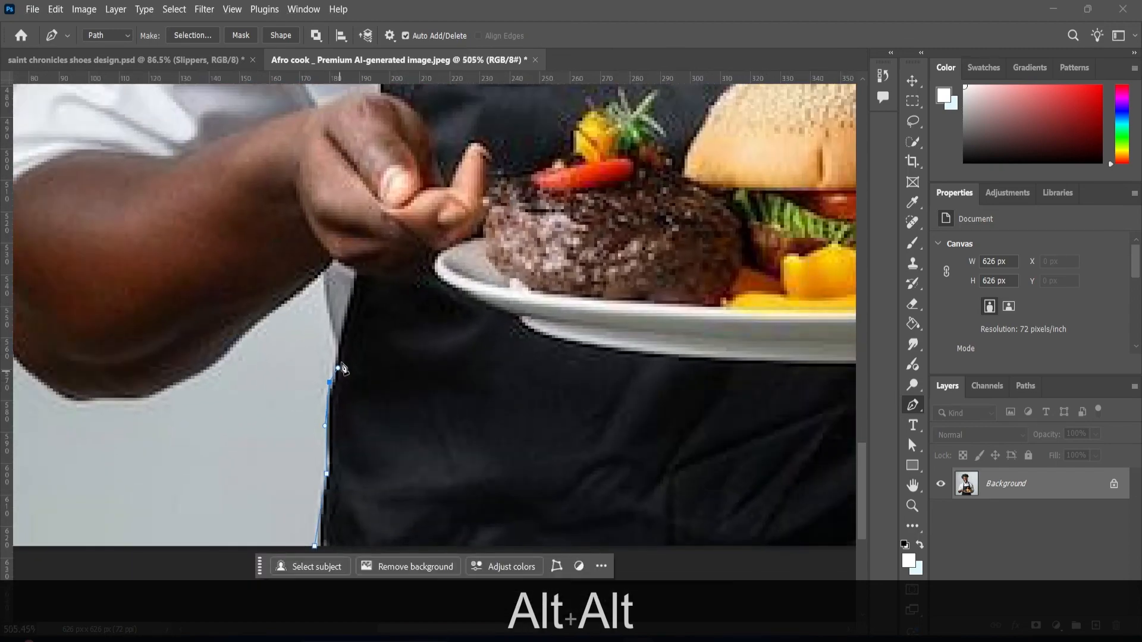
{"action": "left_click", "coordinate": [339, 346]}
{"action": "left_click", "coordinate": [332, 264]}
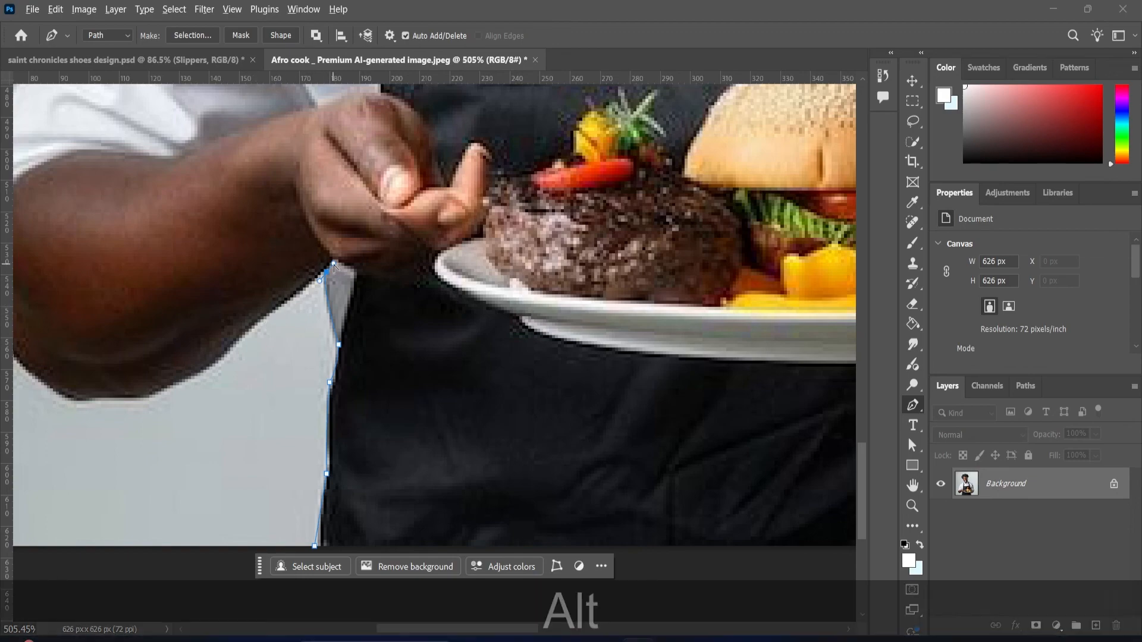
- Trace the underside of the left forearm from the apron towards the elbow, discarding the stray anchor point placed in the background
{"action": "left_click_drag", "start_coordinate": [334, 264], "coordinate": [271, 316]}
{"action": "left_click", "coordinate": [257, 323], "text": "alt"}
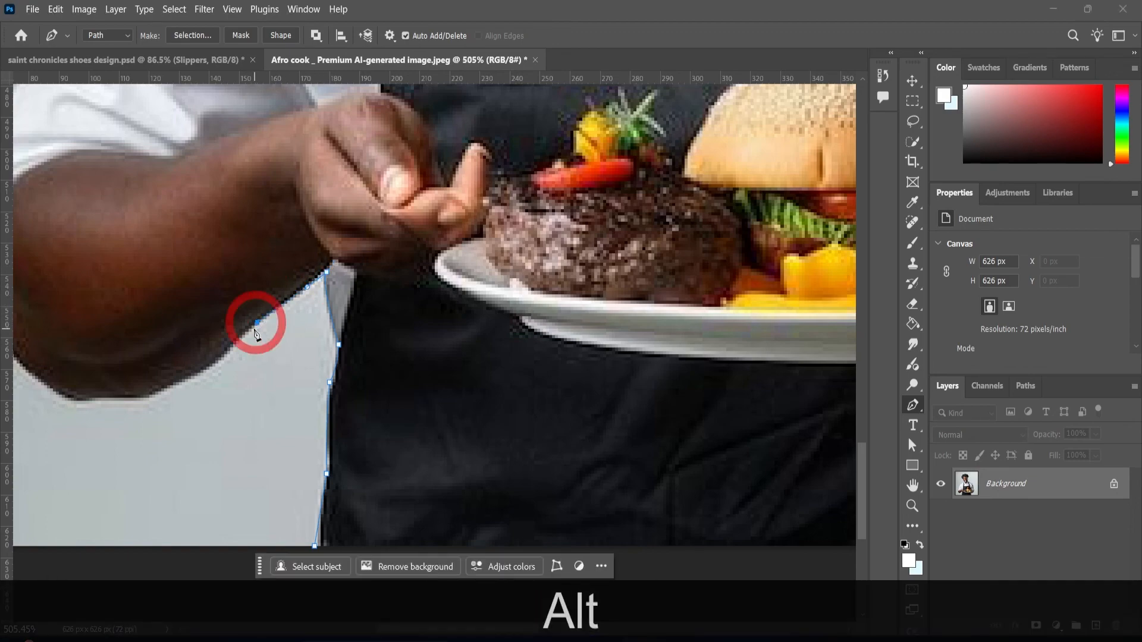
{"action": "left_click", "coordinate": [227, 350]}
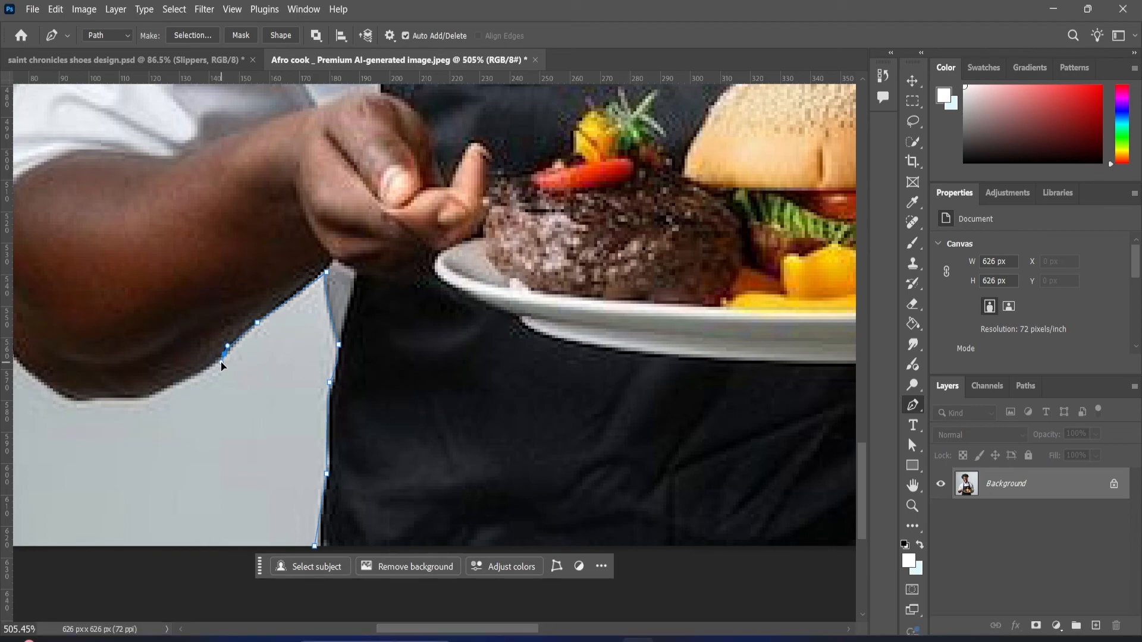
{"action": "left_click", "coordinate": [165, 390]}
{"action": "left_click", "coordinate": [149, 456]}
{"action": "key", "text": "ctrl"}
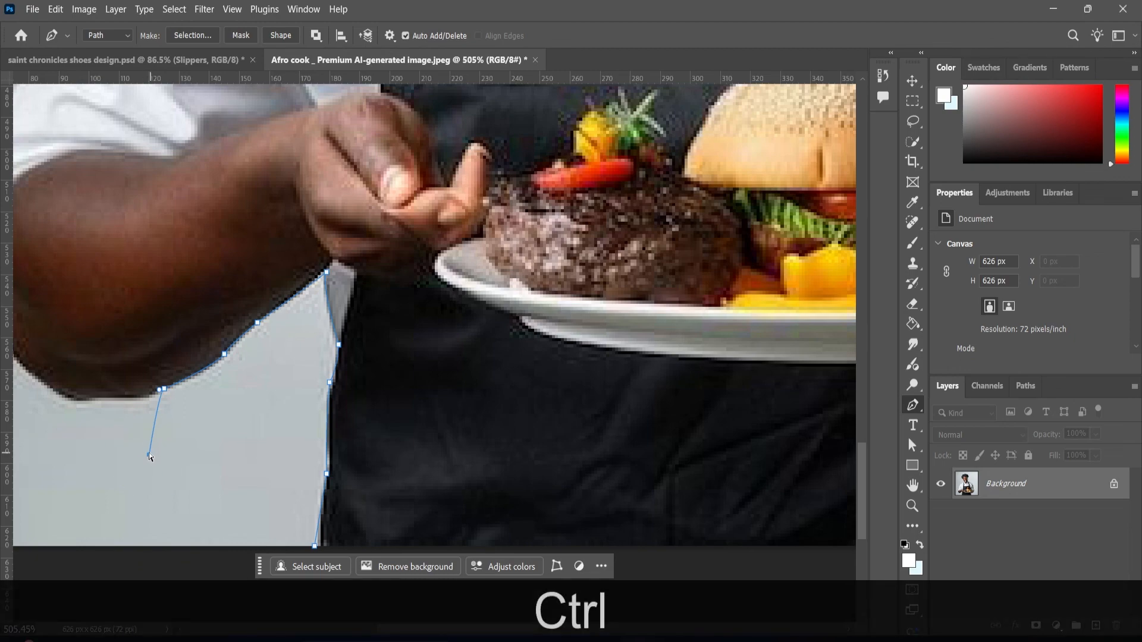
- Trace the path under and around the left elbow and up the arm to the rolled sleeve cuff
{"action": "left_click_drag", "start_coordinate": [133, 409], "coordinate": [136, 406]}
{"action": "left_click_drag", "start_coordinate": [113, 398], "coordinate": [104, 397]}
{"action": "left_click", "coordinate": [78, 402]}
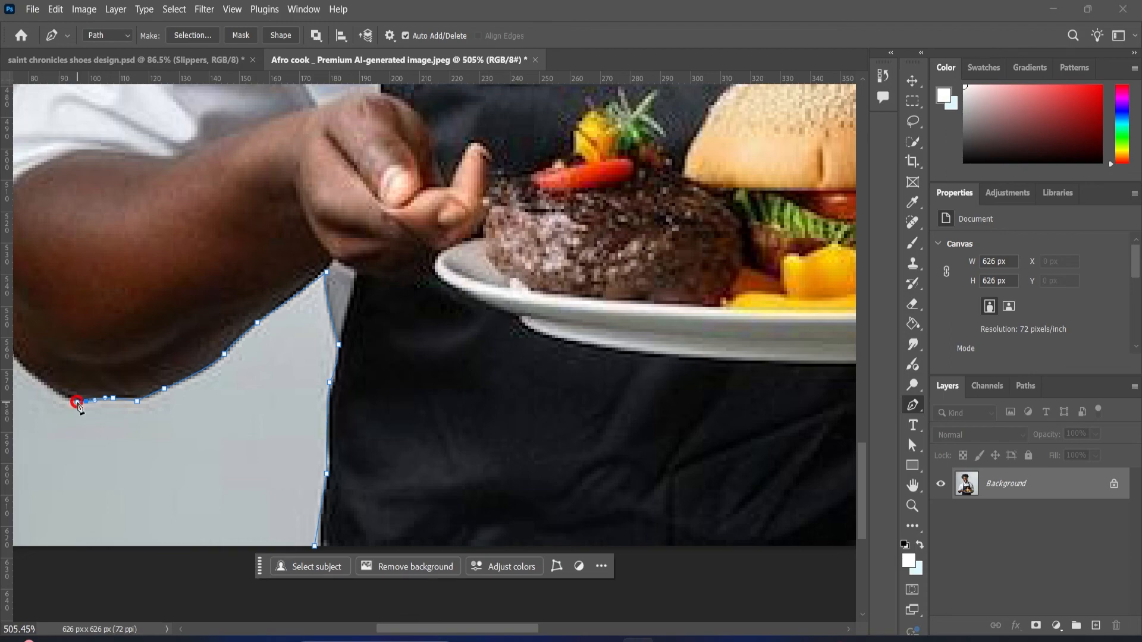
{"action": "scroll", "coordinate": [108, 425], "scroll_direction": "down", "scroll_amount": 1}
{"action": "scroll", "coordinate": [107, 431], "scroll_direction": "left", "scroll_amount": 5}
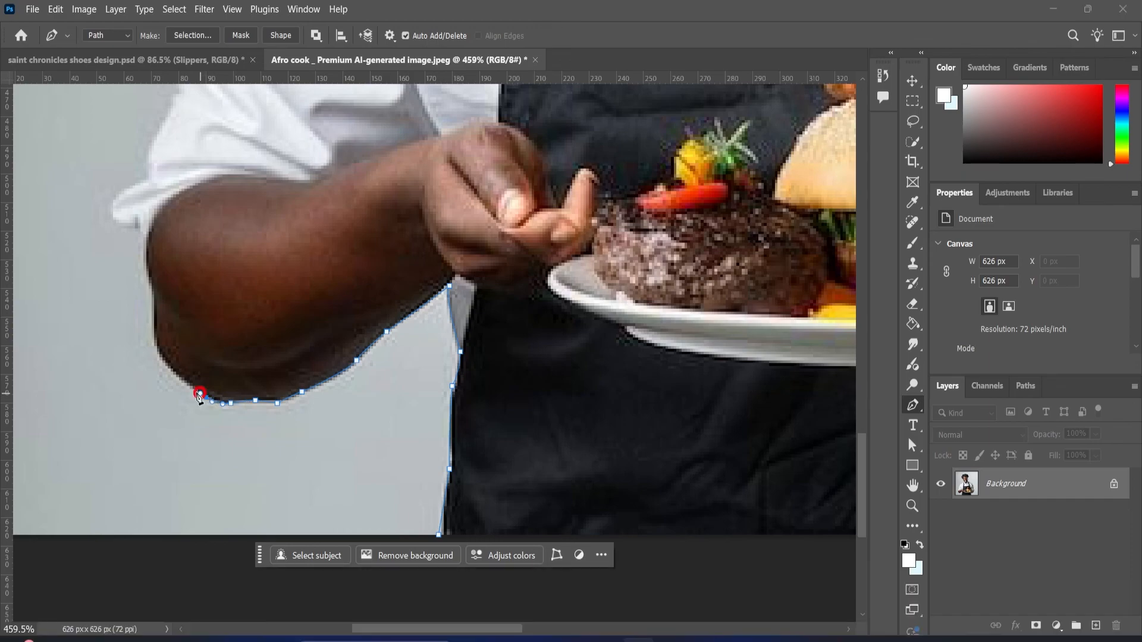
{"action": "left_click", "coordinate": [174, 373]}
{"action": "left_click", "coordinate": [157, 353]}
{"action": "left_click", "coordinate": [154, 307]}
{"action": "left_click", "coordinate": [125, 224]}
- Trace the outer edge of the chef's left sleeve and shoulder up to the collar
{"action": "scroll", "coordinate": [149, 178], "scroll_direction": "up", "scroll_amount": 3}
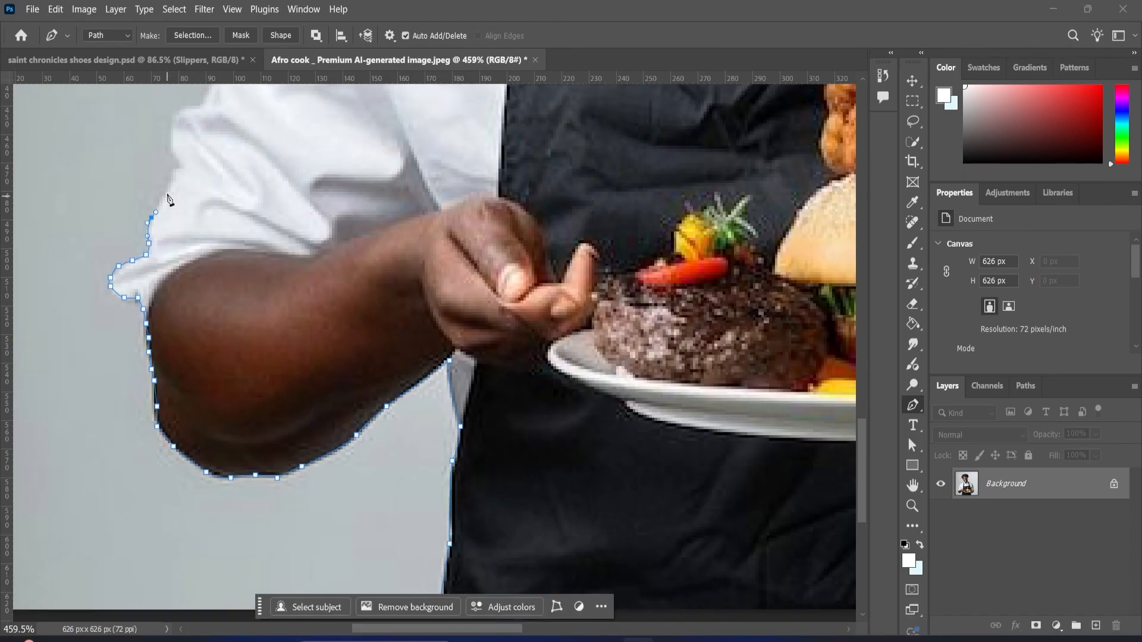
{"action": "left_click", "coordinate": [213, 192]}
{"action": "scroll", "coordinate": [238, 202], "scroll_direction": "down", "scroll_amount": 5}
{"action": "left_click_drag", "start_coordinate": [298, 206], "coordinate": [304, 201]}
{"action": "left_click", "coordinate": [313, 194]}
{"action": "scroll", "coordinate": [357, 172], "scroll_direction": "down", "scroll_amount": 4}
{"action": "scroll", "coordinate": [363, 179], "scroll_direction": "up", "scroll_amount": 4}
{"action": "left_click", "coordinate": [320, 221]}
{"action": "left_click", "coordinate": [359, 196]}
- Continue the path up the left side of the face and around the top of the chef's hat
{"action": "scroll", "coordinate": [363, 179], "scroll_direction": "up", "scroll_amount": 3}
{"action": "left_click", "coordinate": [288, 270]}
{"action": "left_click_drag", "start_coordinate": [248, 144], "coordinate": [248, 139]}
{"action": "left_click", "coordinate": [254, 125]}
{"action": "scroll", "coordinate": [279, 136], "scroll_direction": "up", "scroll_amount": 3}
{"action": "key", "text": "ctrl+z"}
{"action": "left_click", "coordinate": [511, 125]}
{"action": "scroll", "coordinate": [571, 179], "scroll_direction": "down", "scroll_amount": 2}
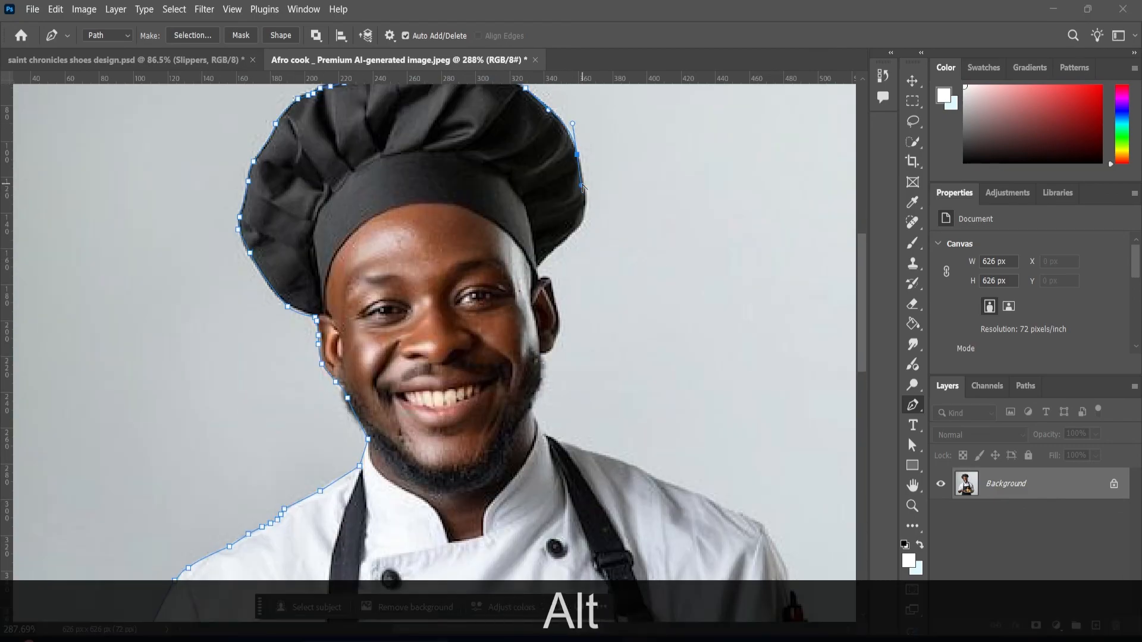
- Trace down the right side of the hat, ear, jaw and collar to the end of the right shoulder
{"action": "left_click", "coordinate": [570, 235]}
{"action": "scroll", "coordinate": [545, 238], "scroll_direction": "down", "scroll_amount": 2}
{"action": "left_click_drag", "start_coordinate": [540, 279], "coordinate": [536, 277]}
{"action": "left_click", "coordinate": [542, 307]}
{"action": "scroll", "coordinate": [545, 334], "scroll_direction": "down", "scroll_amount": 2}
{"action": "left_click", "coordinate": [643, 294]}
{"action": "scroll", "coordinate": [744, 298], "scroll_direction": "down", "scroll_amount": 3}
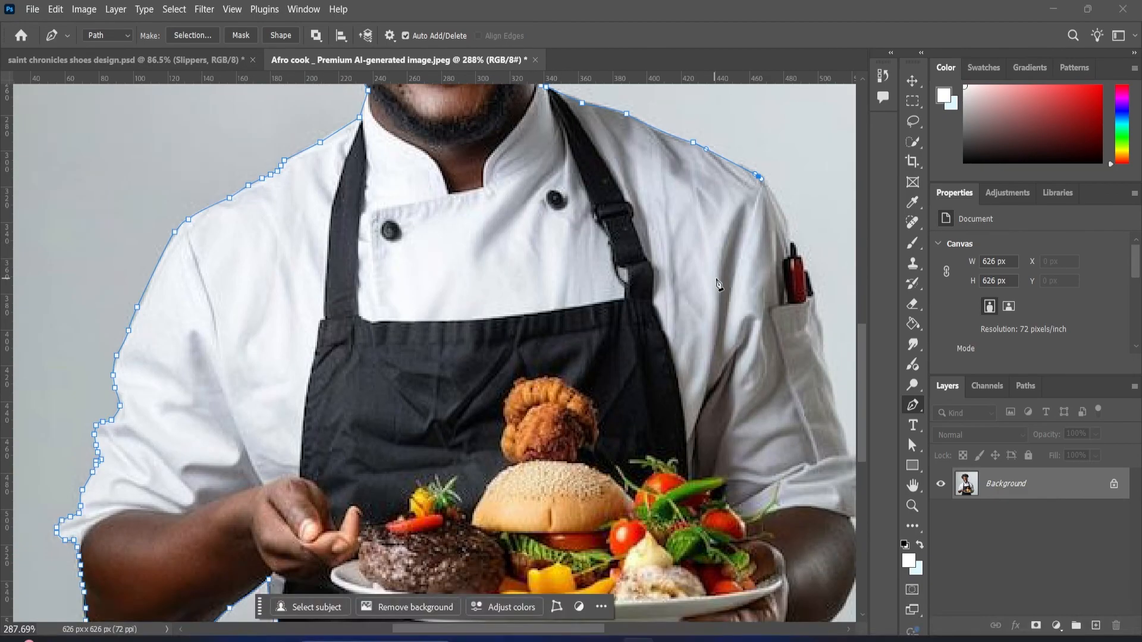
- Trace the outer edge of the right sleeve past the pen pocket to the rolled cuff
{"action": "scroll", "coordinate": [745, 298], "scroll_direction": "right", "scroll_amount": 4}
{"action": "left_click", "coordinate": [605, 398]}
{"action": "scroll", "coordinate": [620, 464], "scroll_direction": "down", "scroll_amount": 2}
{"action": "left_click", "coordinate": [623, 428]}
{"action": "left_click_drag", "start_coordinate": [628, 485], "coordinate": [624, 504]}
- Trace the right forearm and the hand under the plate back to the apron, undoing the misplaced anchor point
{"action": "scroll", "coordinate": [619, 488], "scroll_direction": "down", "scroll_amount": 2}
{"action": "key", "text": "ctrl+z"}
{"action": "left_click", "coordinate": [570, 503]}
{"action": "scroll", "coordinate": [511, 523], "scroll_direction": "down", "scroll_amount": 4}
{"action": "left_click", "coordinate": [480, 488]}
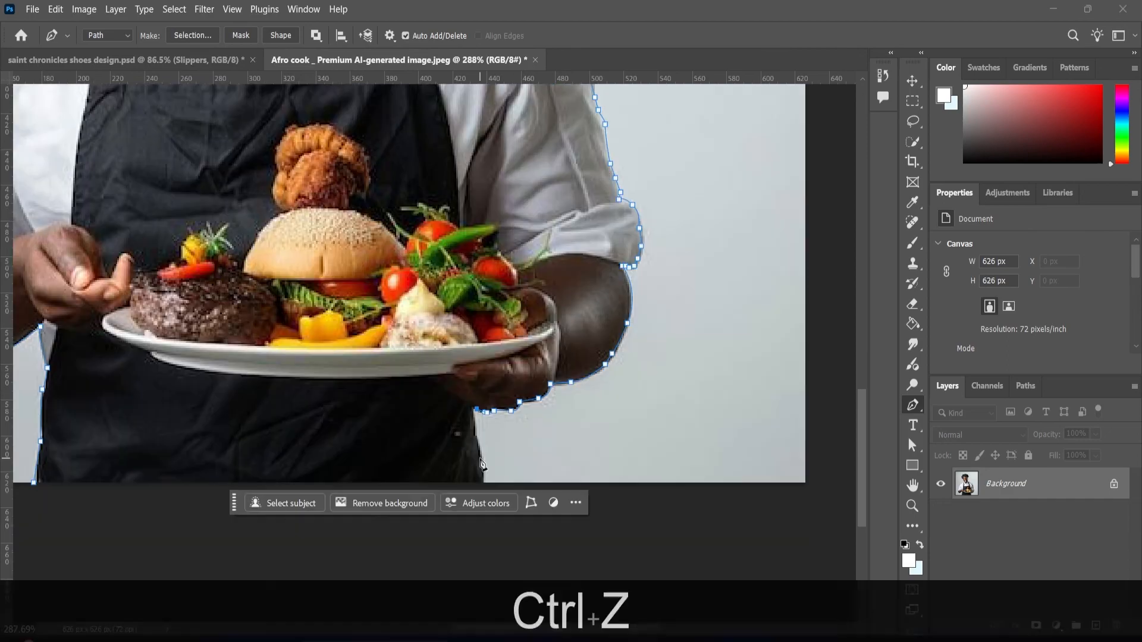
- Run the path down the apron's right edge and across the image's bottom edge, closing it at its starting point
{"action": "scroll", "coordinate": [435, 357], "scroll_direction": "down", "scroll_amount": 3}
{"action": "left_click", "coordinate": [132, 455]}
{"action": "left_click", "coordinate": [135, 462]}
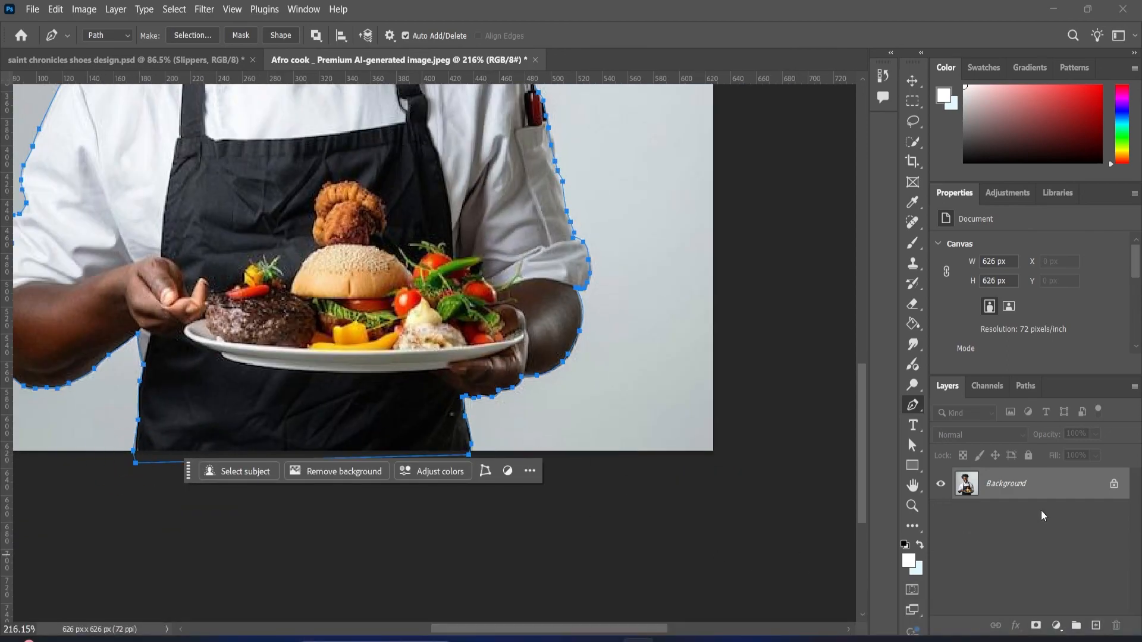
- Unlock the Background layer, duplicate it and hide the original layer
{"action": "left_click", "coordinate": [1115, 485]}
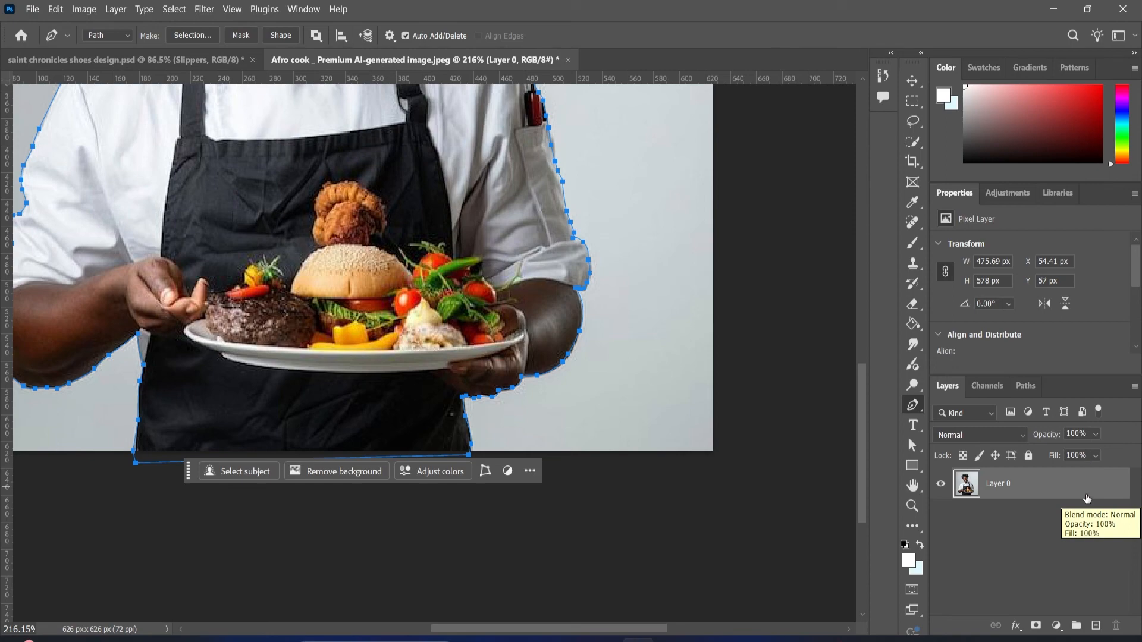
{"action": "key", "text": "ctrl+j"}
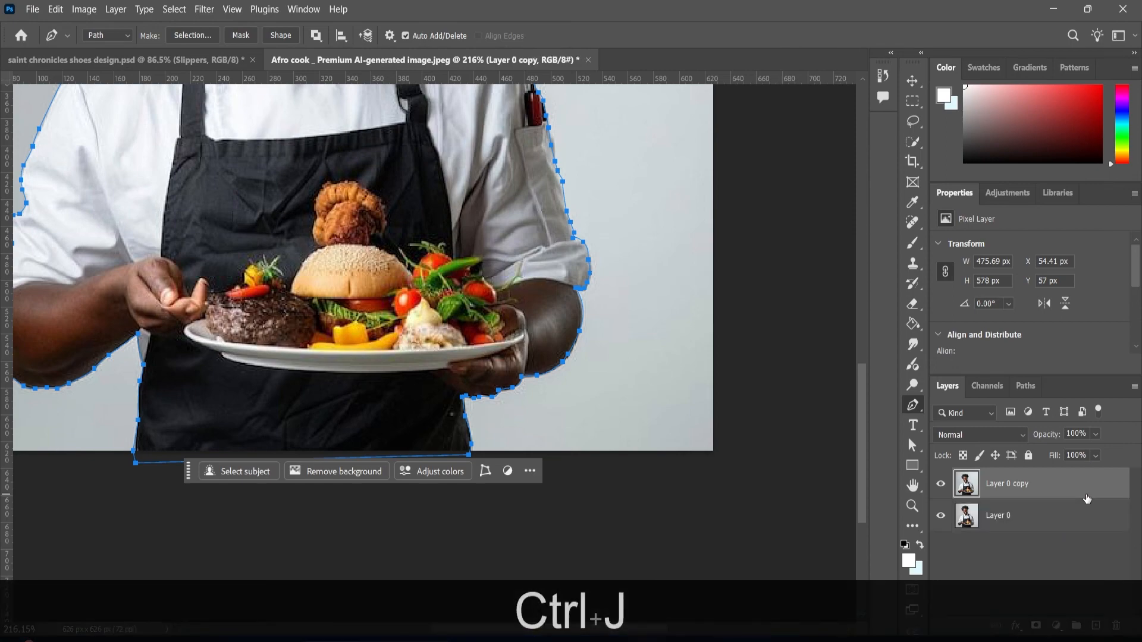
{"action": "left_click", "coordinate": [941, 516]}
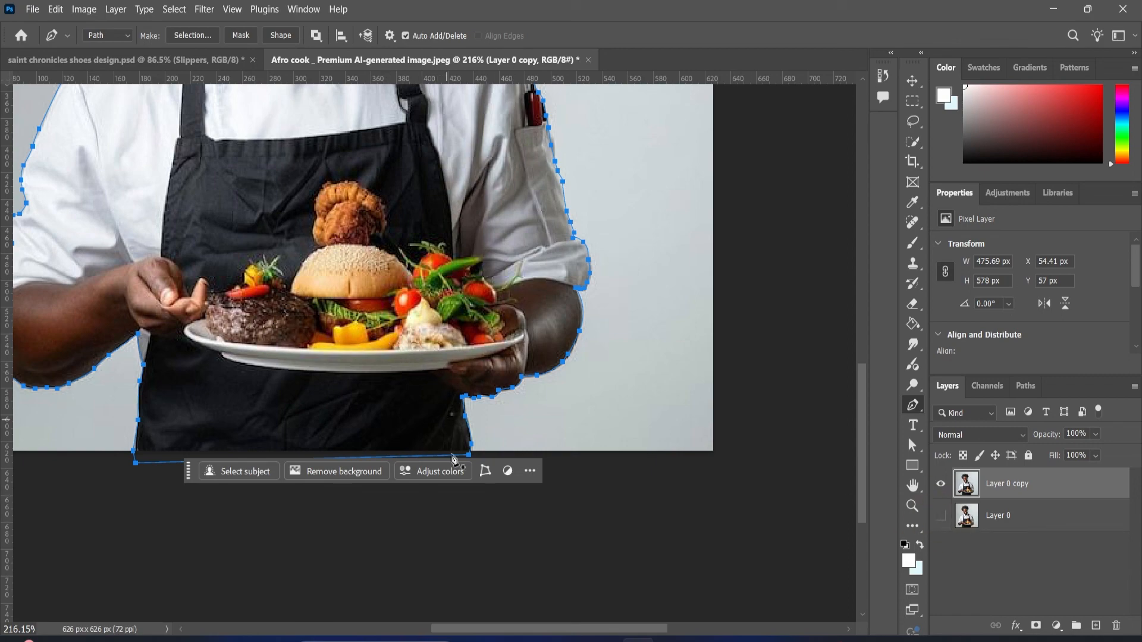
- Convert the closed path into a new anti-aliased selection with a feather radius of 0 pixels
{"action": "scroll", "coordinate": [479, 595], "scroll_direction": "down", "scroll_amount": 3, "text": "alt"}
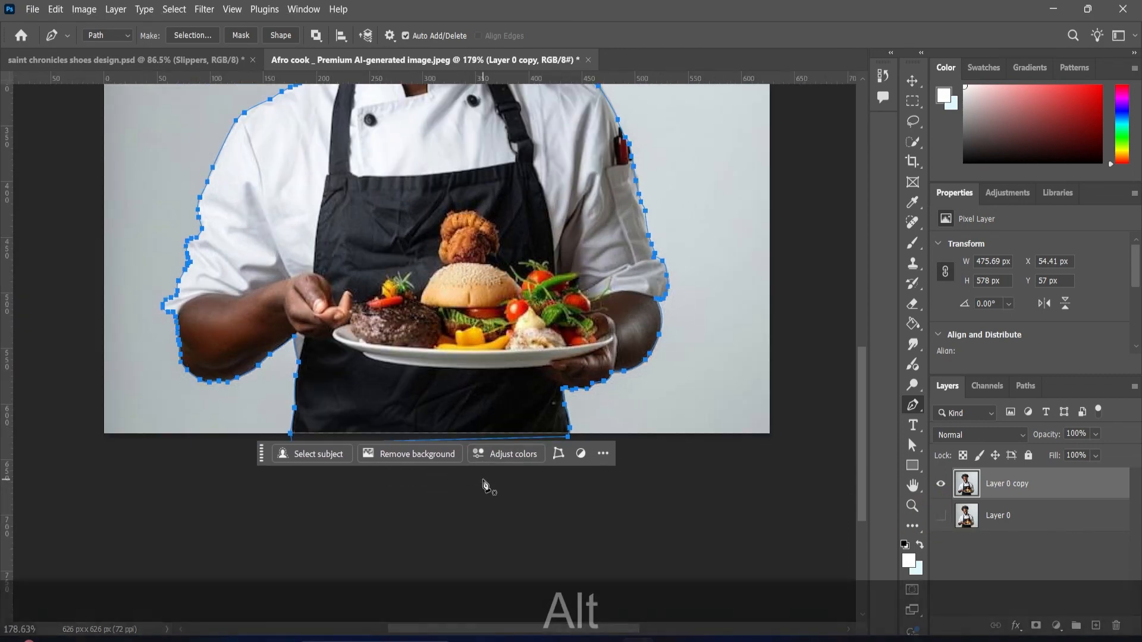
{"action": "scroll", "coordinate": [484, 484], "scroll_direction": "up", "scroll_amount": 4}
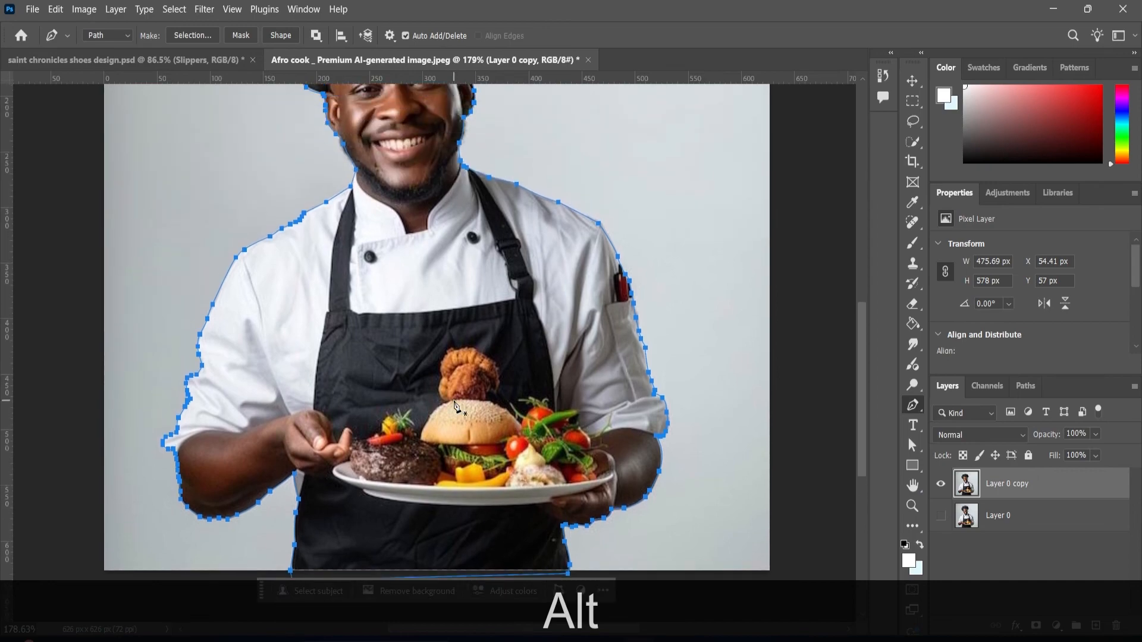
{"action": "scroll", "coordinate": [455, 406], "scroll_direction": "down", "scroll_amount": 2}
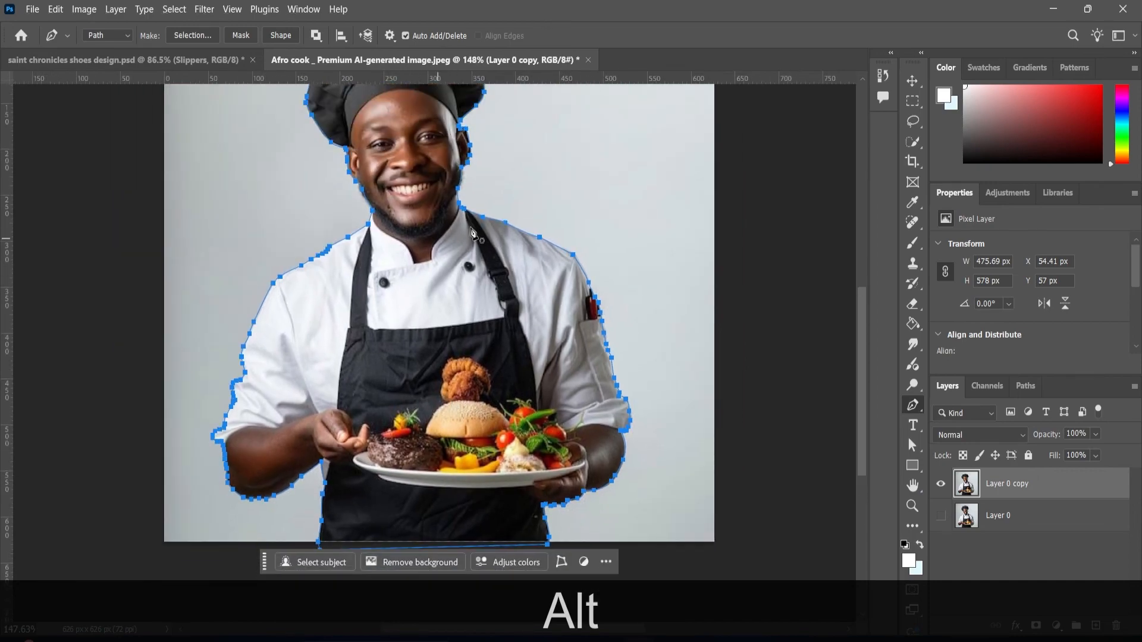
{"action": "right_click", "coordinate": [464, 212]}
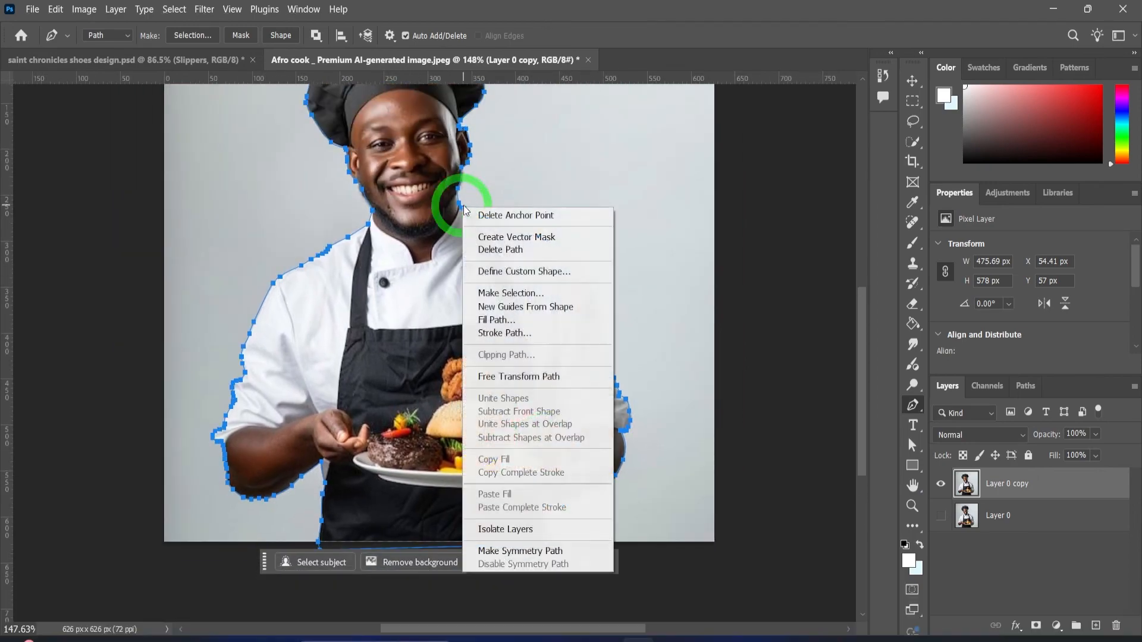
{"action": "left_click", "coordinate": [503, 292]}
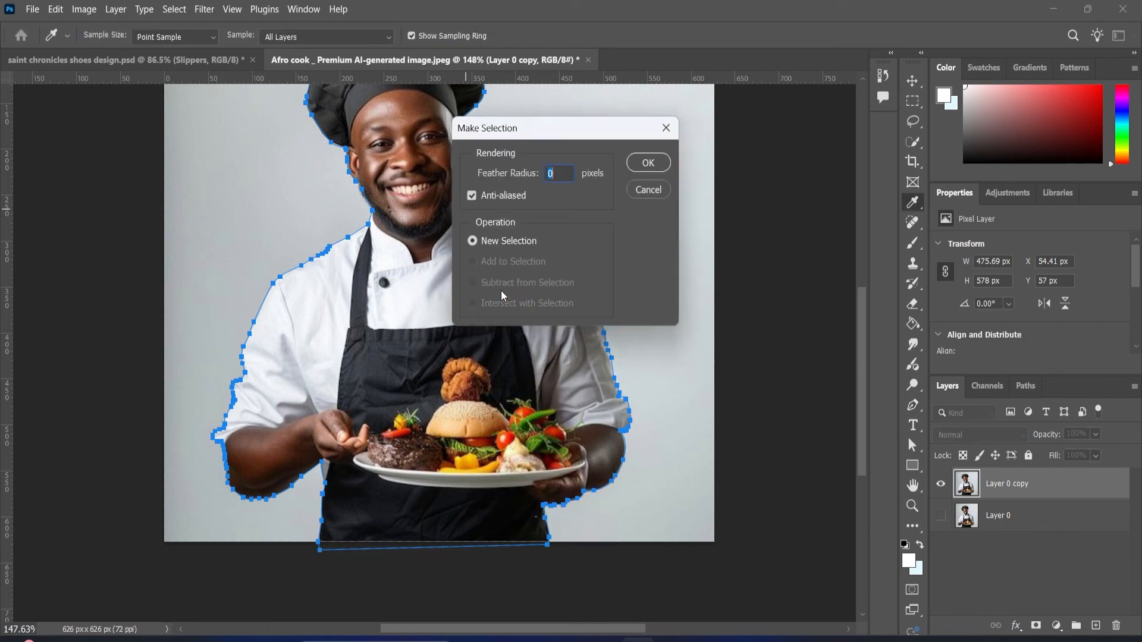
{"action": "left_click", "coordinate": [648, 163]}
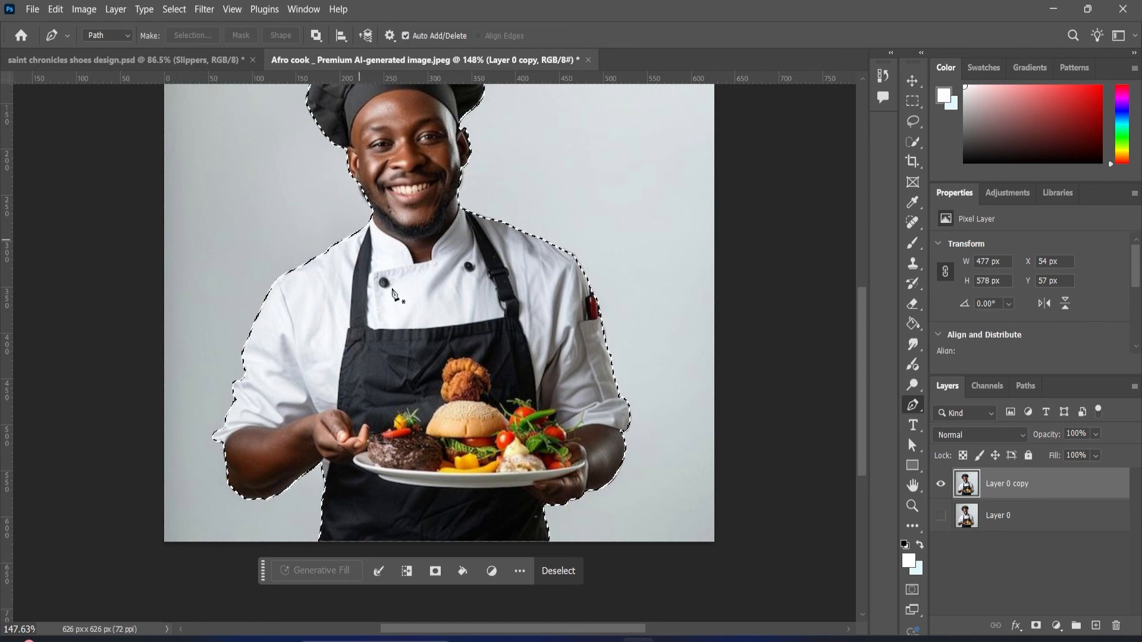
- Try deleting the selected chef area from the duplicate layer, and undo the deletion
{"action": "scroll", "coordinate": [461, 375], "scroll_direction": "up", "scroll_amount": 1}
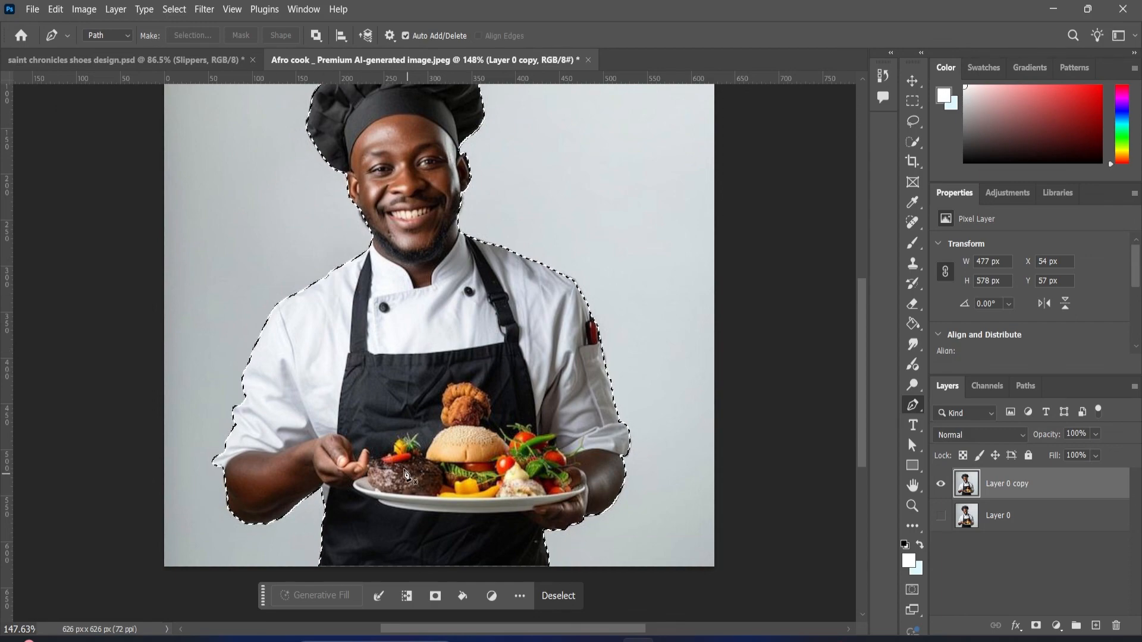
{"action": "key", "text": "Delete"}
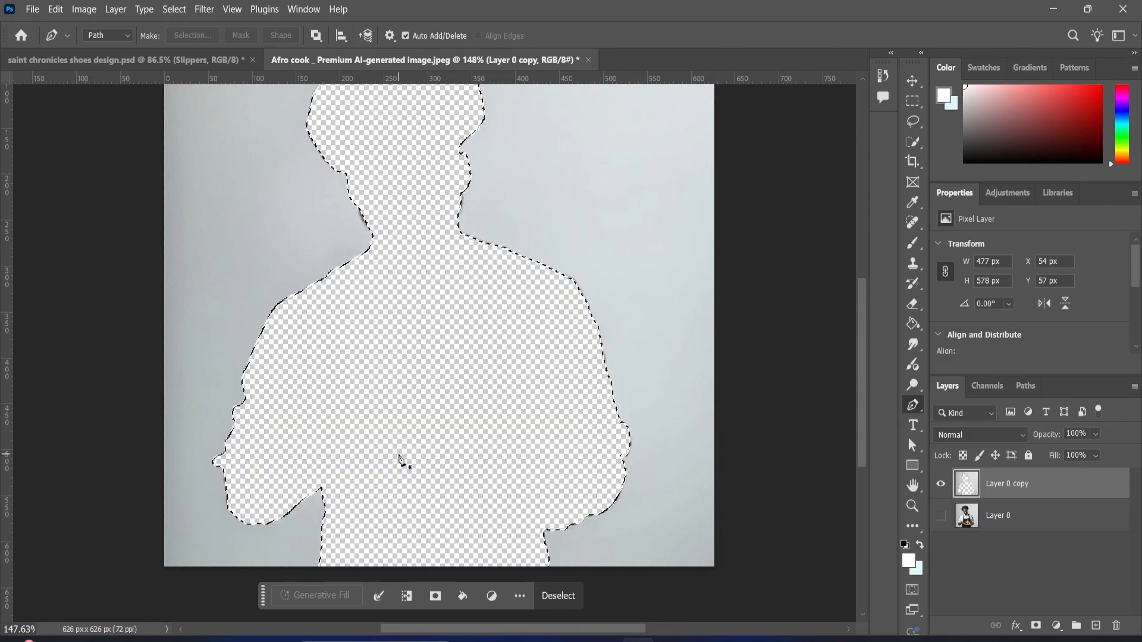
{"action": "key", "text": "ctrl+z"}
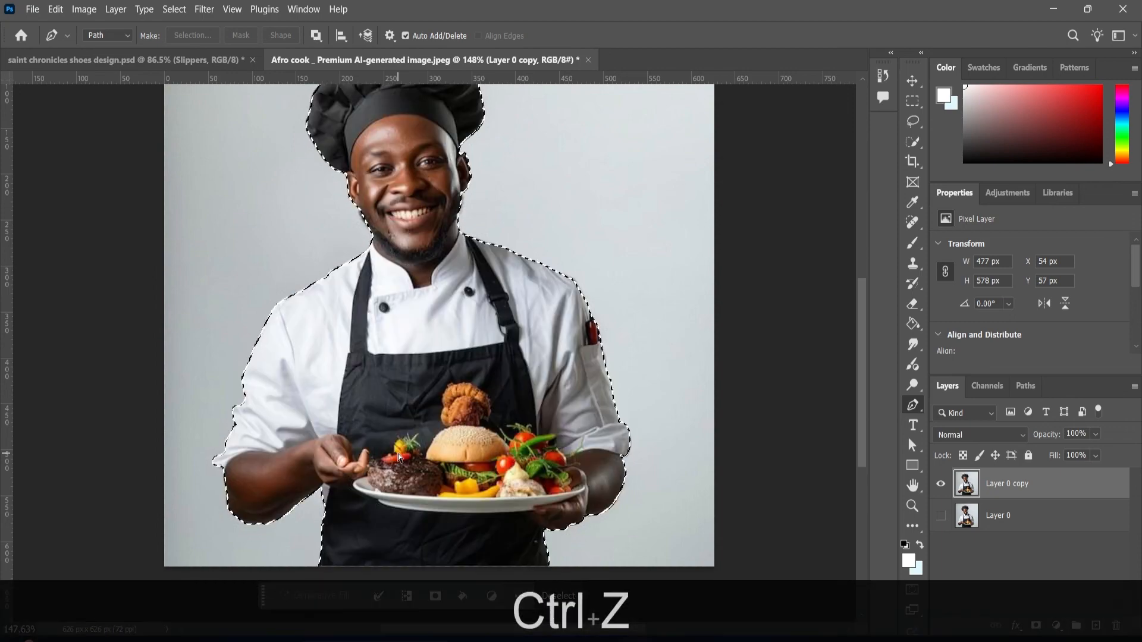
- Invert the selection to delete the grey background from the duplicate layer, and deselect
{"action": "left_click", "coordinate": [169, 10]}
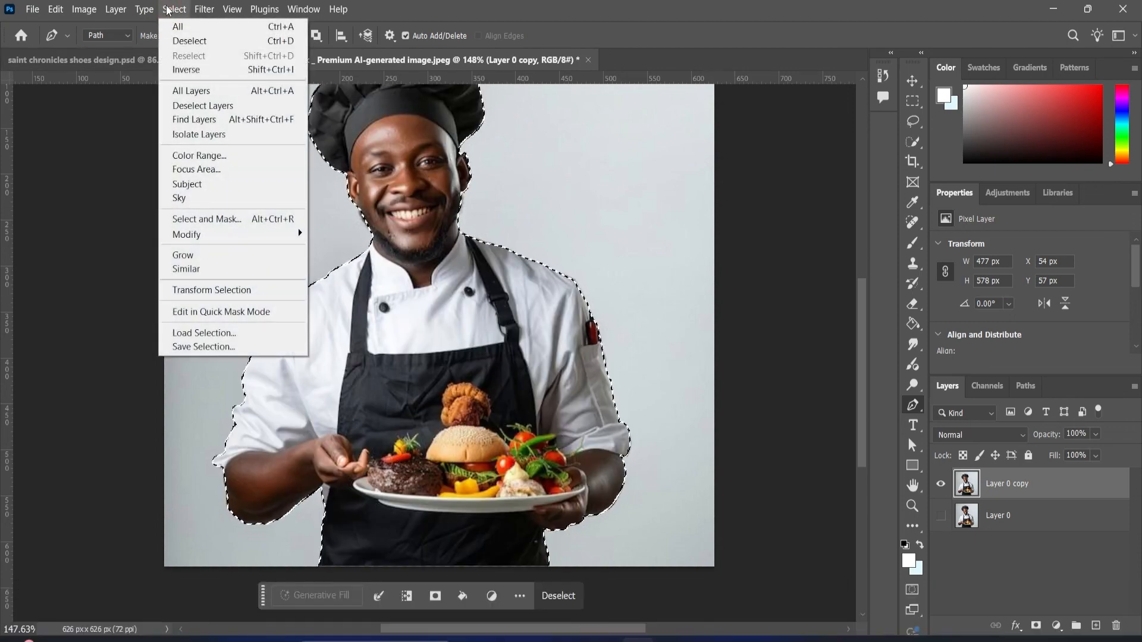
{"action": "left_click", "coordinate": [199, 71]}
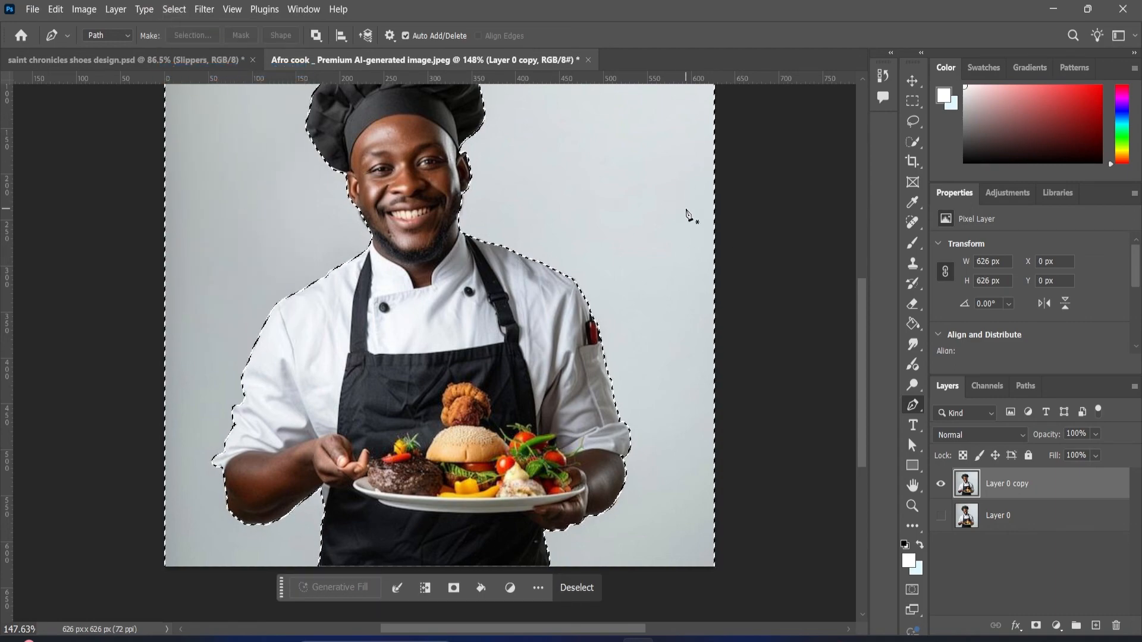
{"action": "key", "text": "Delete"}
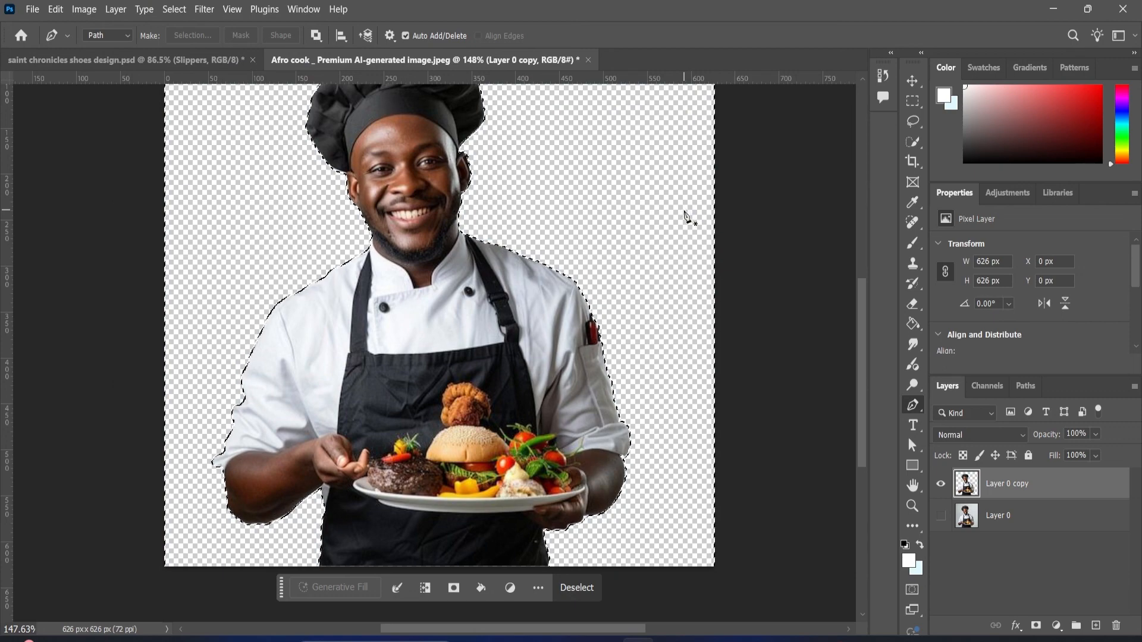
{"action": "left_click", "coordinate": [177, 10]}
{"action": "left_click", "coordinate": [182, 38]}
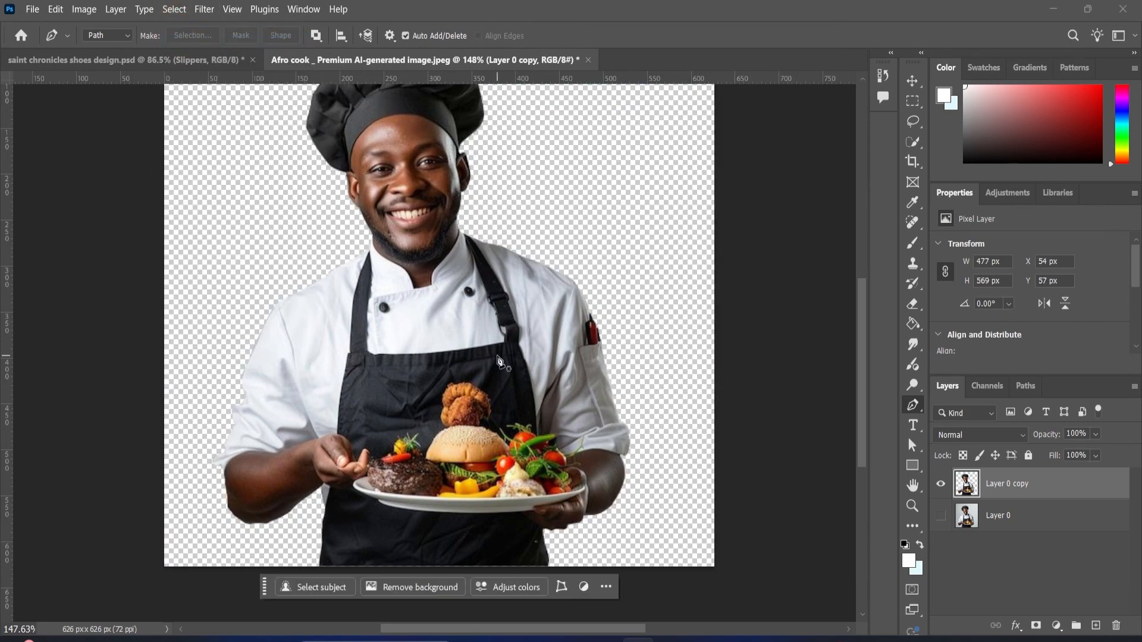
- Switch the Pen tool from Path to Shape mode and set the shape fill to no colour
{"action": "scroll", "coordinate": [502, 381], "scroll_direction": "down", "scroll_amount": 3}
{"action": "scroll", "coordinate": [513, 402], "scroll_direction": "up", "scroll_amount": 1}
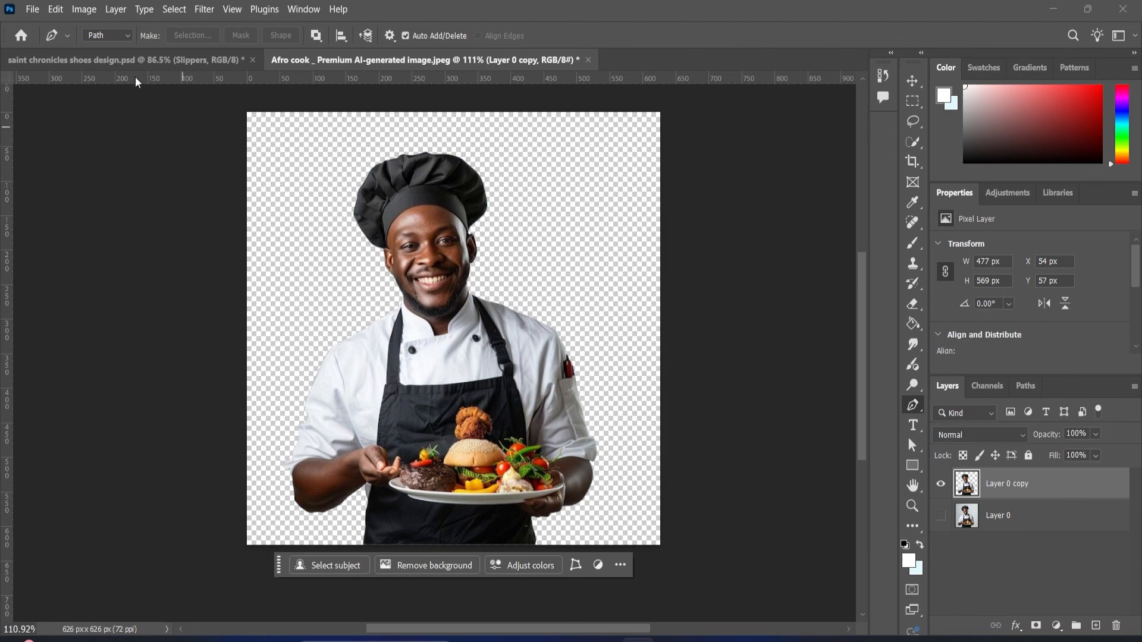
{"action": "left_click", "coordinate": [102, 34]}
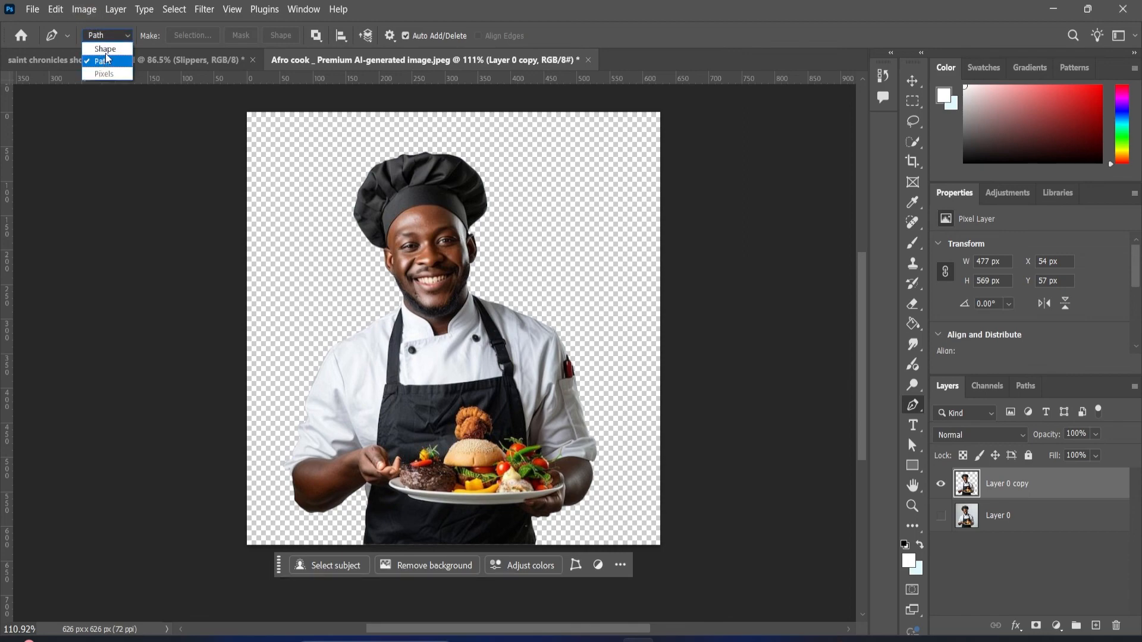
{"action": "left_click", "coordinate": [106, 49]}
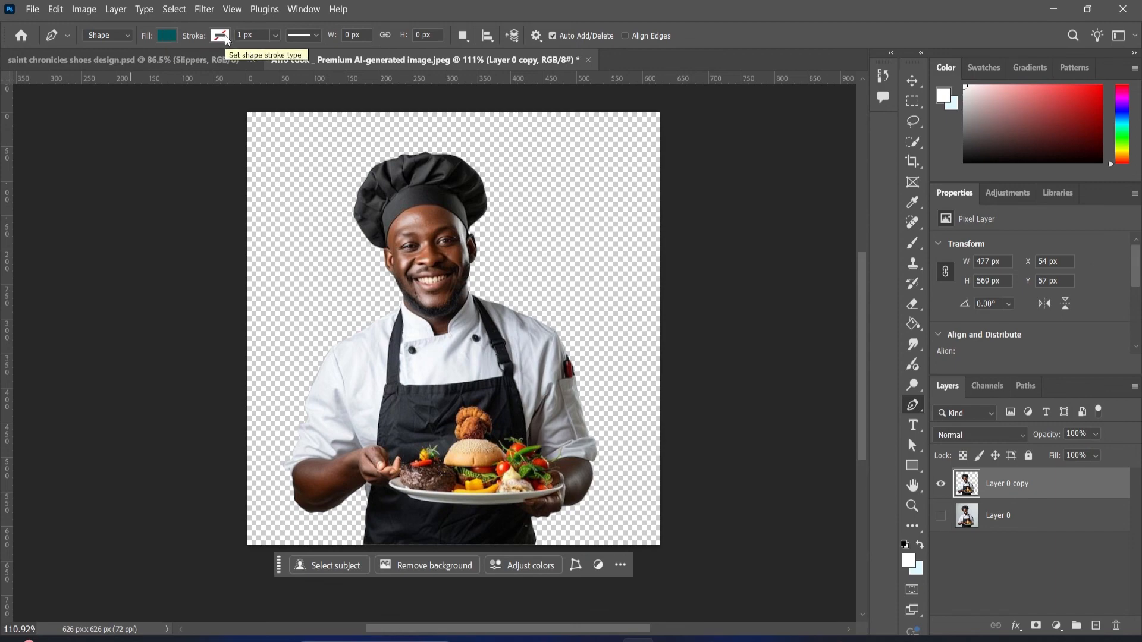
{"action": "left_click", "coordinate": [167, 37]}
{"action": "left_click", "coordinate": [86, 64]}
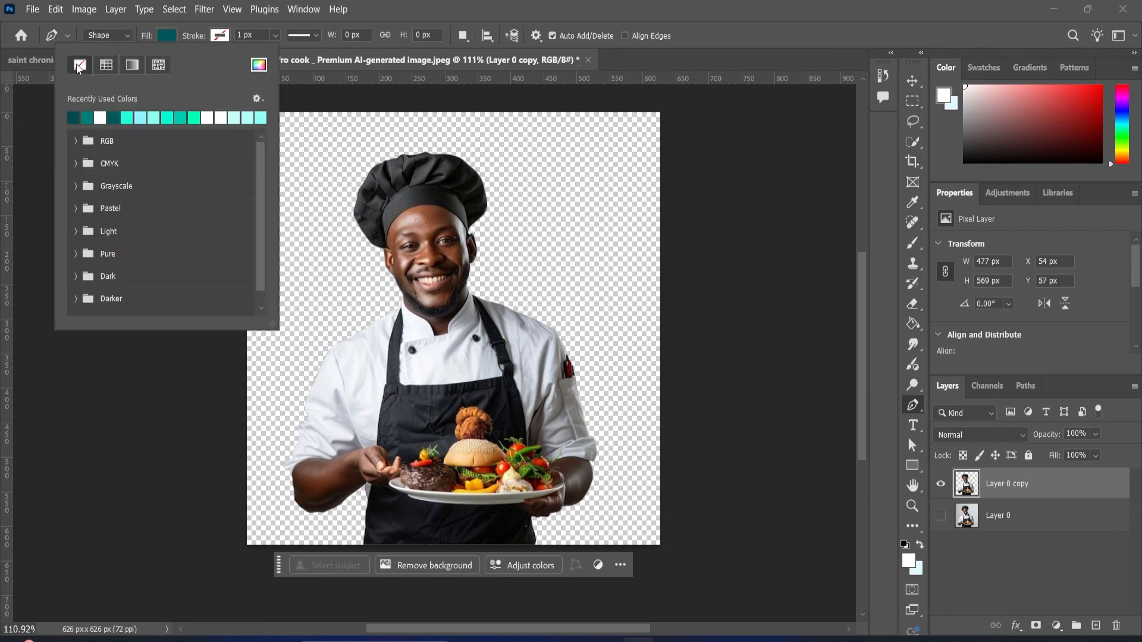
- Set the shape stroke to solid red with the hex value ff0000
{"action": "left_click", "coordinate": [221, 35]}
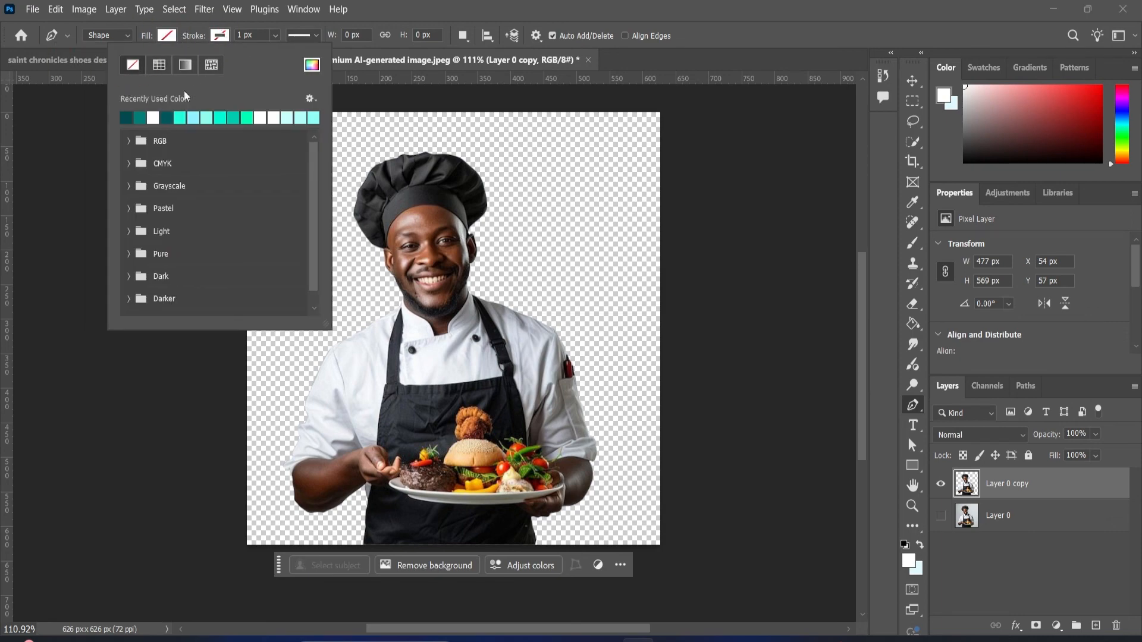
{"action": "left_click", "coordinate": [312, 64]}
{"action": "type", "text": "e62121ff0000"}
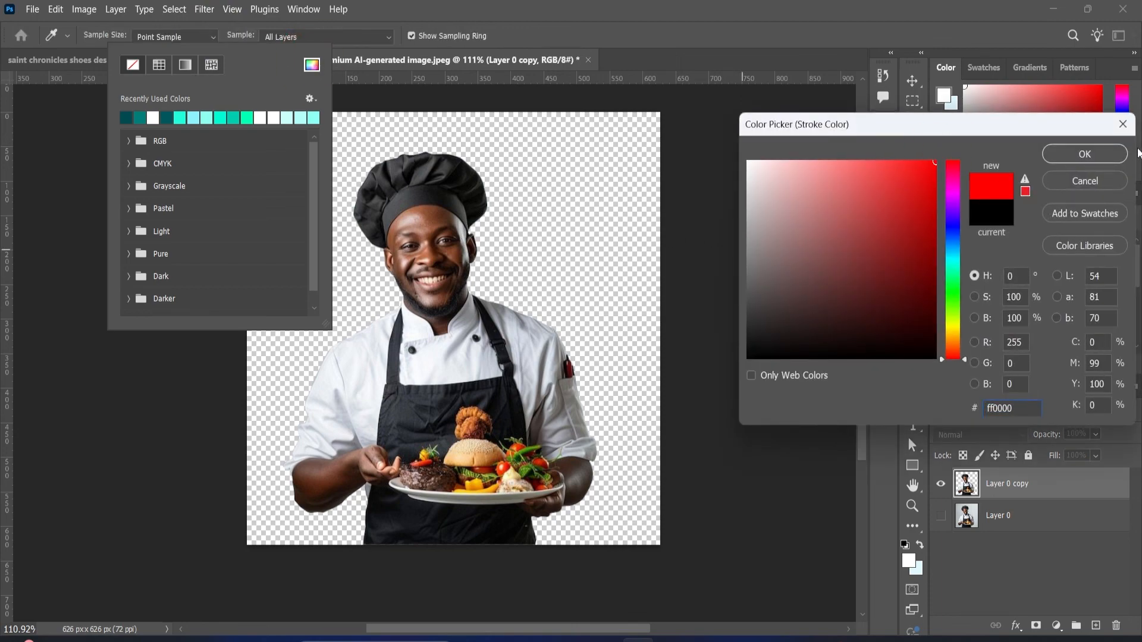
{"action": "left_click", "coordinate": [1085, 154]}
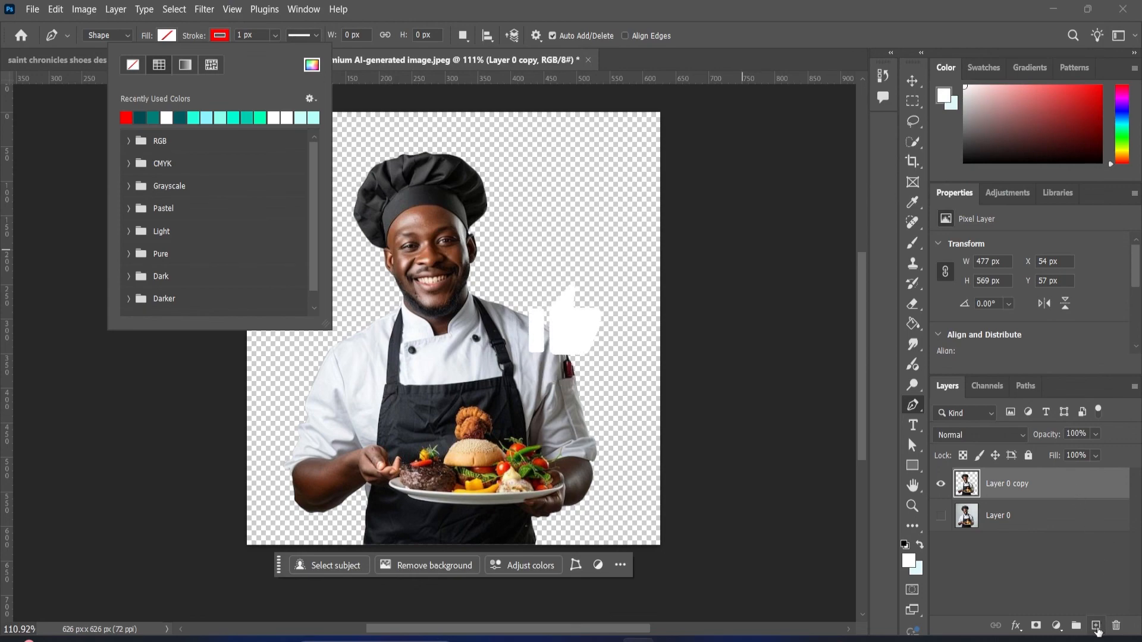
- Add a new layer and begin a Pen outline from the apron's lower-left corner up to the chef's hand
{"action": "left_click", "coordinate": [1097, 628]}
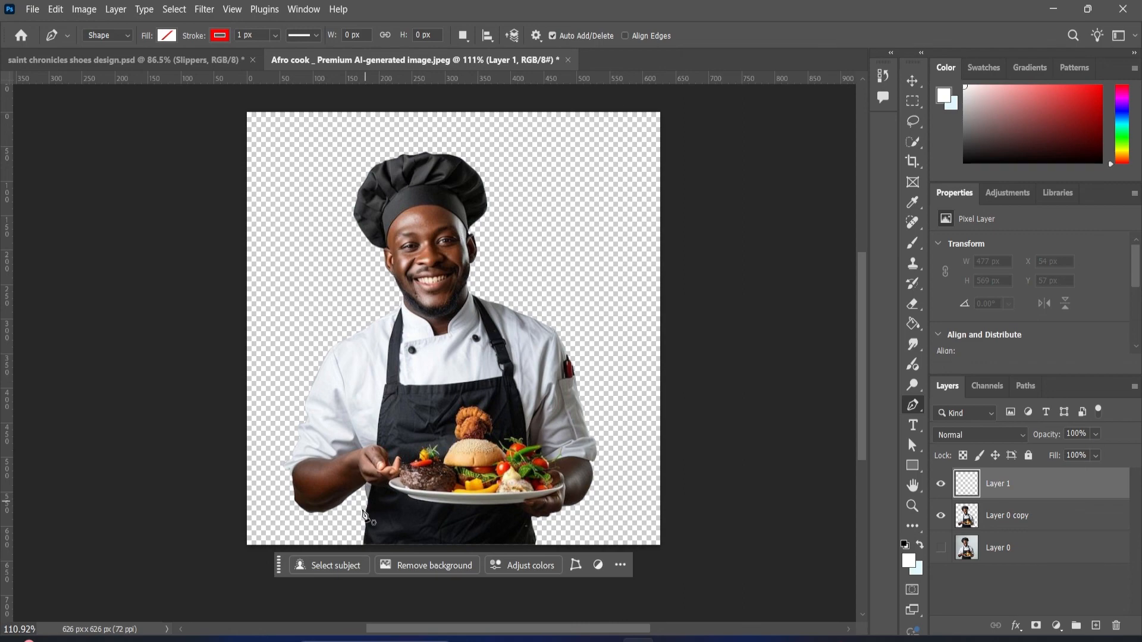
{"action": "scroll", "coordinate": [365, 539], "scroll_direction": "up", "scroll_amount": 4}
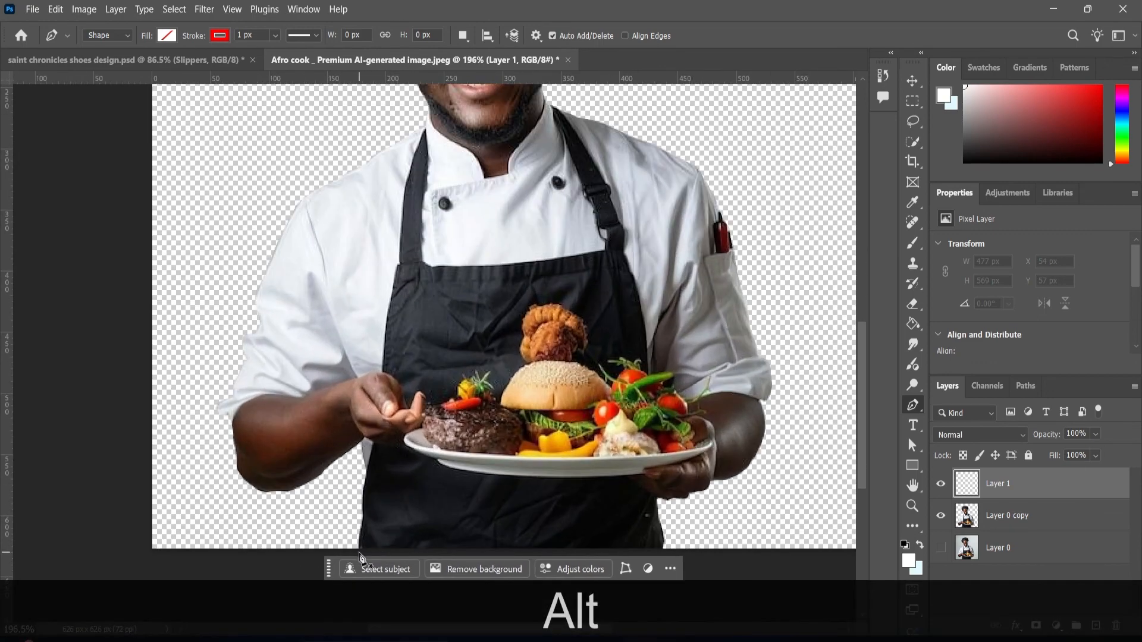
{"action": "left_click", "coordinate": [361, 548]}
{"action": "left_click", "coordinate": [364, 501]}
{"action": "left_click", "coordinate": [367, 482]}
{"action": "left_click", "coordinate": [367, 466]}
{"action": "left_click", "coordinate": [363, 448]}
{"action": "left_click", "coordinate": [363, 438]}
- Continue the outline along the underside of the left forearm and around the elbow towards the sleeve cuff
{"action": "left_click", "coordinate": [347, 451]}
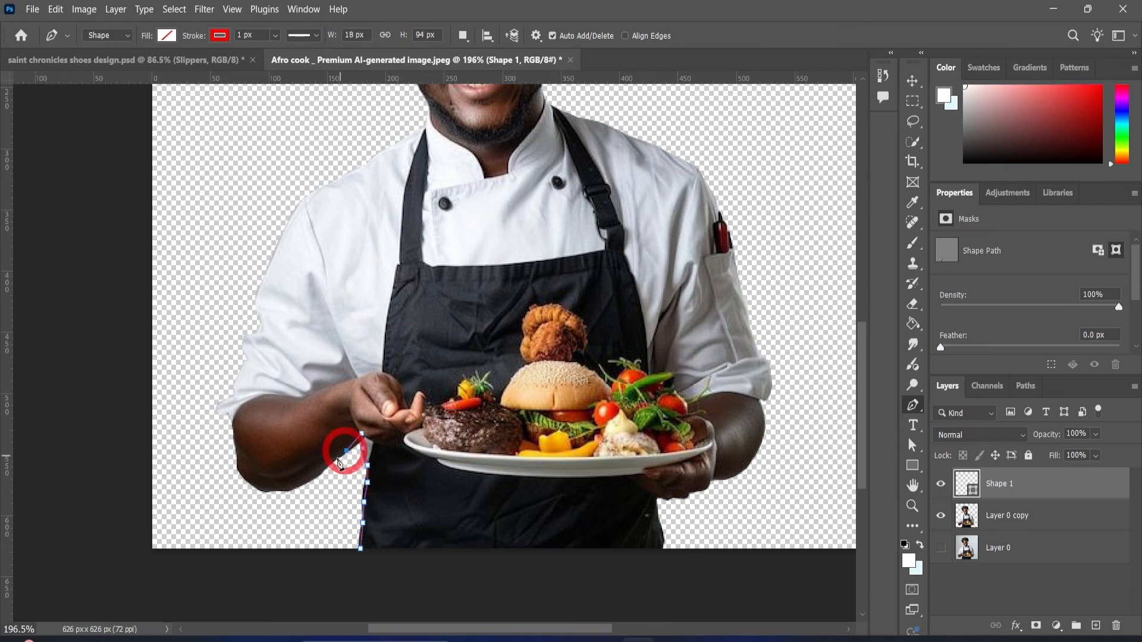
{"action": "left_click", "coordinate": [324, 467]}
{"action": "left_click", "coordinate": [314, 478]}
{"action": "left_click", "coordinate": [282, 491]}
{"action": "left_click", "coordinate": [258, 489]}
{"action": "left_click", "coordinate": [246, 480]}
{"action": "left_click", "coordinate": [239, 462]}
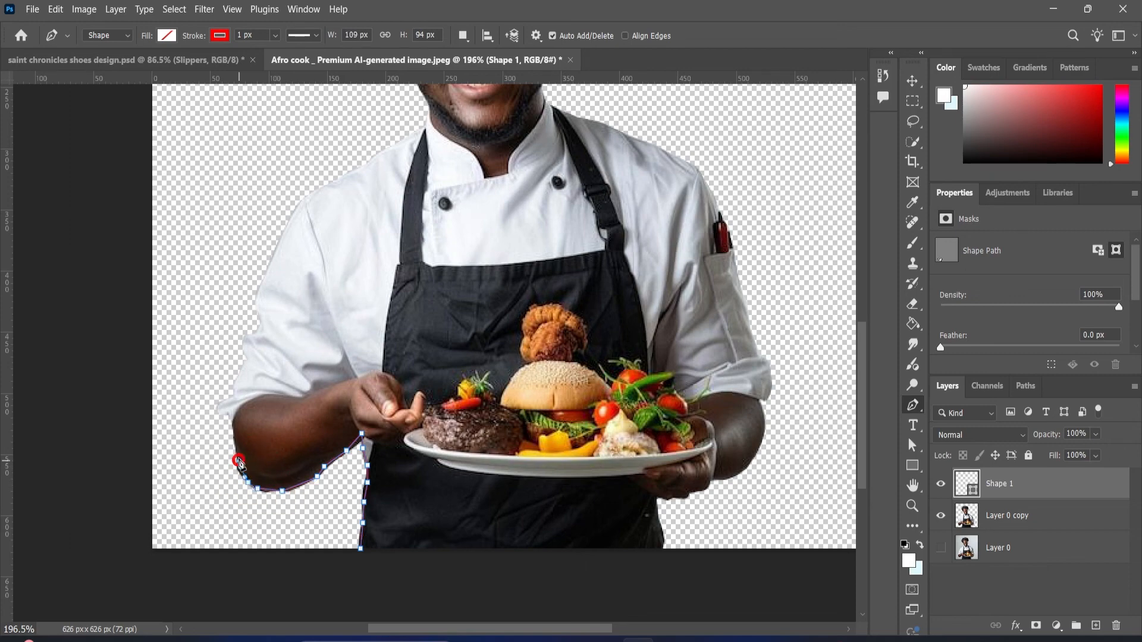
{"action": "left_click", "coordinate": [235, 441]}
- Trace the outer edge of the left sleeve from the cuff up to the shoulder
{"action": "left_click", "coordinate": [226, 407]}
{"action": "left_click", "coordinate": [236, 393]}
{"action": "left_click", "coordinate": [247, 344]}
{"action": "left_click", "coordinate": [254, 333]}
{"action": "left_click", "coordinate": [258, 329]}
{"action": "left_click", "coordinate": [260, 318]}
{"action": "left_click_drag", "start_coordinate": [258, 299], "coordinate": [269, 276]}
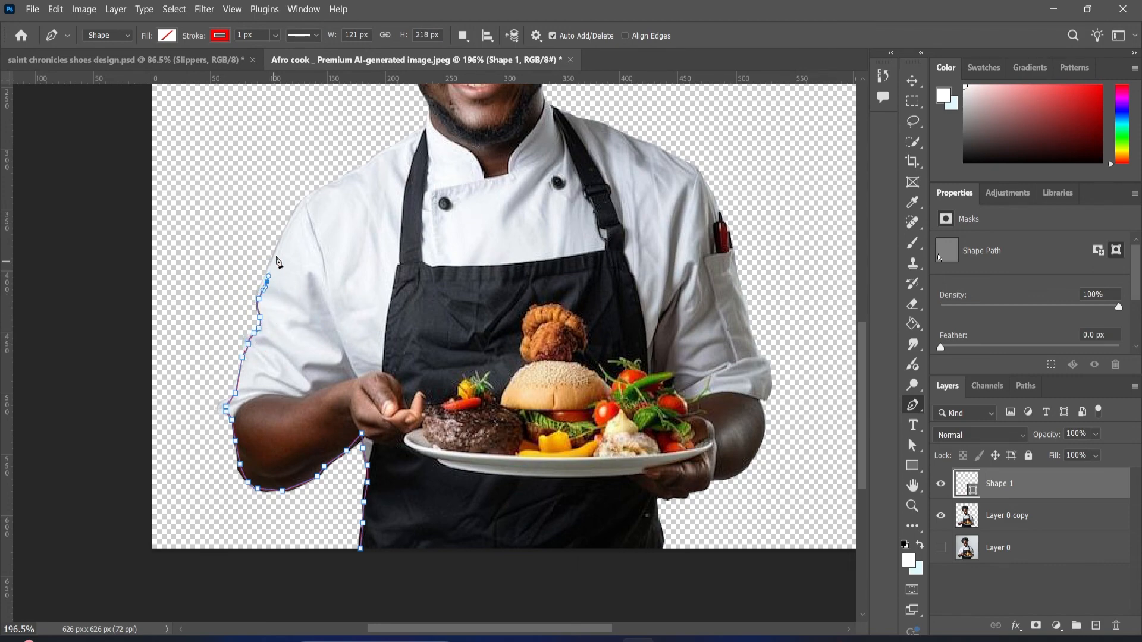
{"action": "left_click", "coordinate": [284, 229]}
{"action": "left_click_drag", "start_coordinate": [297, 202], "coordinate": [301, 196]}
- Trace the top of the left shoulder up to the apron strap beside the collar
{"action": "left_click", "coordinate": [317, 189]}
{"action": "left_click", "coordinate": [333, 180]}
{"action": "left_click", "coordinate": [354, 169]}
{"action": "left_click", "coordinate": [389, 155]}
{"action": "left_click", "coordinate": [404, 141]}
{"action": "left_click", "coordinate": [416, 132]}
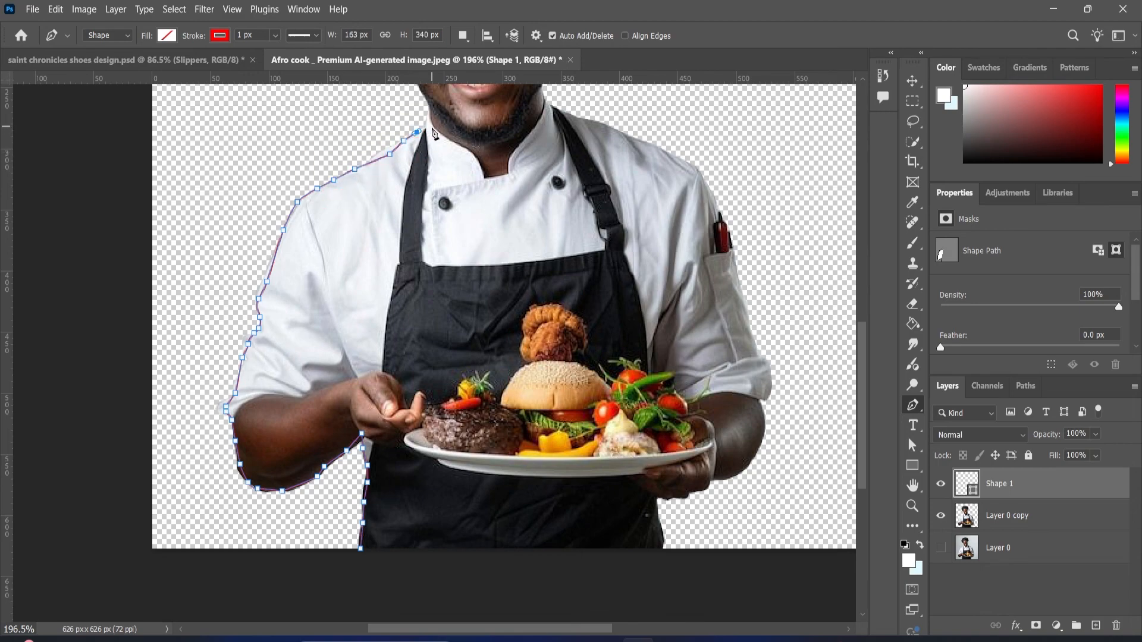
- Carry the outline up the neck and face, around the chef hat, and down the other side of the face
{"action": "scroll", "coordinate": [433, 126], "scroll_direction": "up", "scroll_amount": 3}
{"action": "left_click", "coordinate": [426, 206]}
{"action": "left_click", "coordinate": [427, 199]}
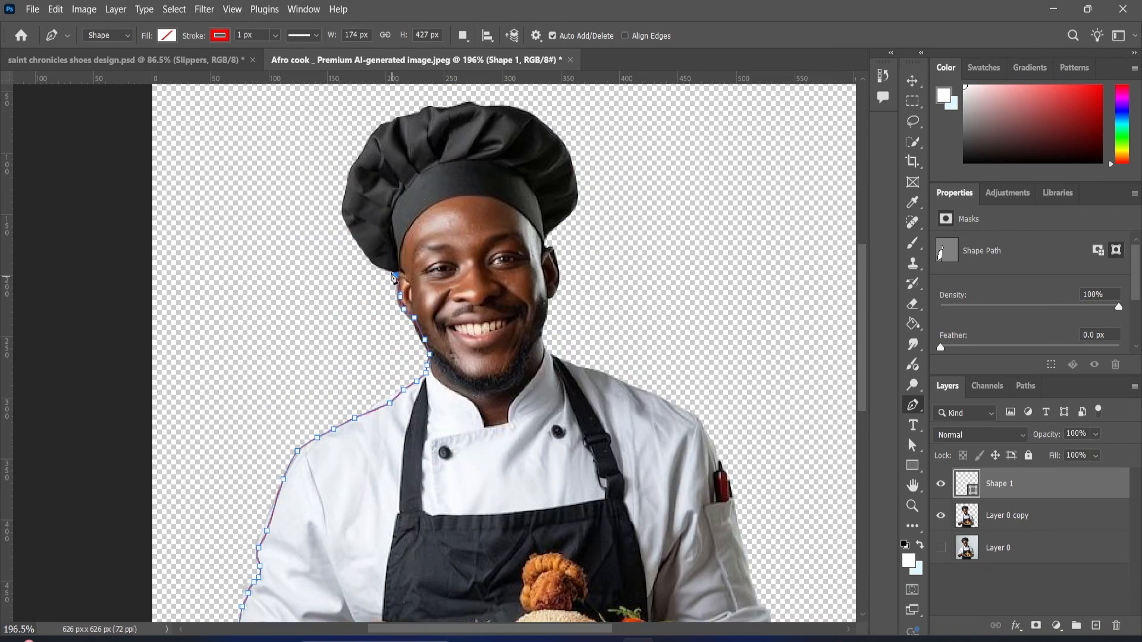
{"action": "left_click", "coordinate": [349, 177]}
{"action": "left_click", "coordinate": [538, 109]}
{"action": "left_click", "coordinate": [550, 293]}
- Trace the right shoulder and the outer edge of the right sleeve down to its cuff
{"action": "scroll", "coordinate": [544, 333], "scroll_direction": "down", "scroll_amount": 2}
{"action": "left_click", "coordinate": [640, 243]}
{"action": "left_click", "coordinate": [698, 273]}
{"action": "scroll", "coordinate": [729, 336], "scroll_direction": "down", "scroll_amount": 1}
{"action": "left_click", "coordinate": [770, 398]}
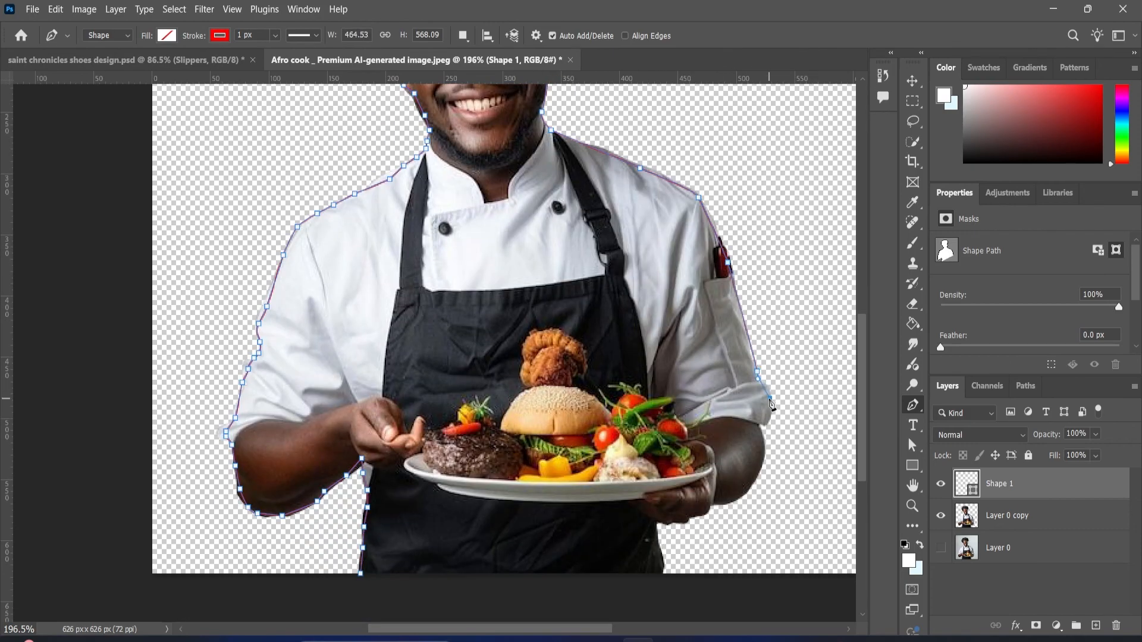
- Trace the right forearm, hand and apron side, and close the outline along the canvas's bottom edge at the starting anchor
{"action": "scroll", "coordinate": [769, 401], "scroll_direction": "down", "scroll_amount": 1}
{"action": "left_click", "coordinate": [770, 340]}
{"action": "left_click", "coordinate": [757, 362]}
{"action": "left_click", "coordinate": [743, 421]}
{"action": "left_click", "coordinate": [713, 430]}
{"action": "left_click", "coordinate": [657, 447]}
{"action": "left_click", "coordinate": [652, 498]}
{"action": "left_click", "coordinate": [361, 500]}
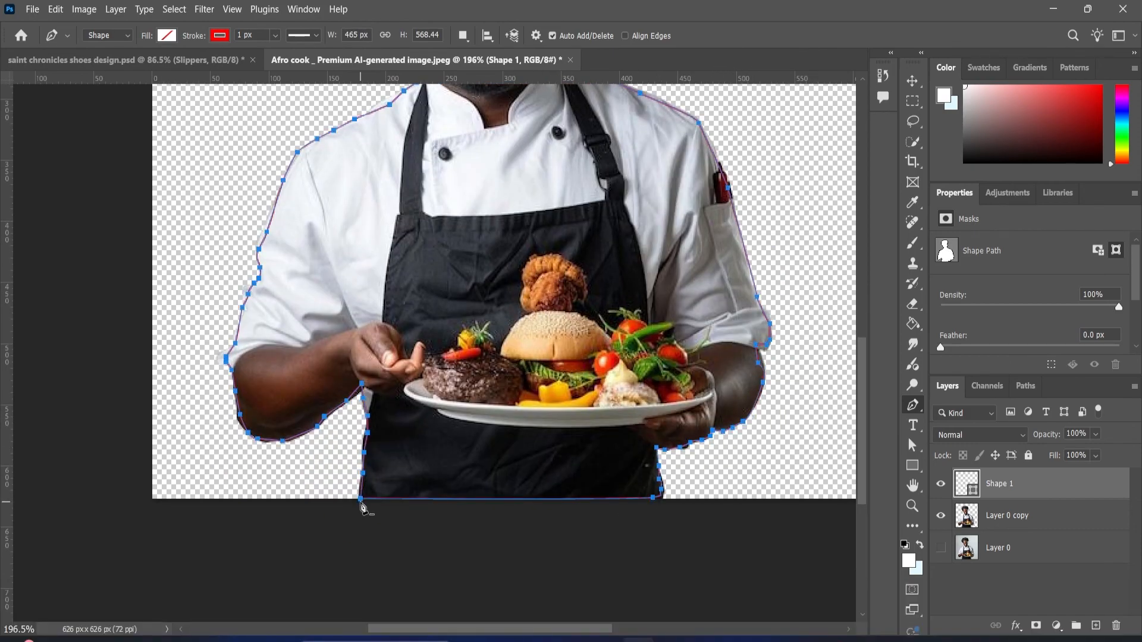
- Hide Layer 0 copy and deselect the shape layer to examine the red outline alone
{"action": "left_click", "coordinate": [941, 516]}
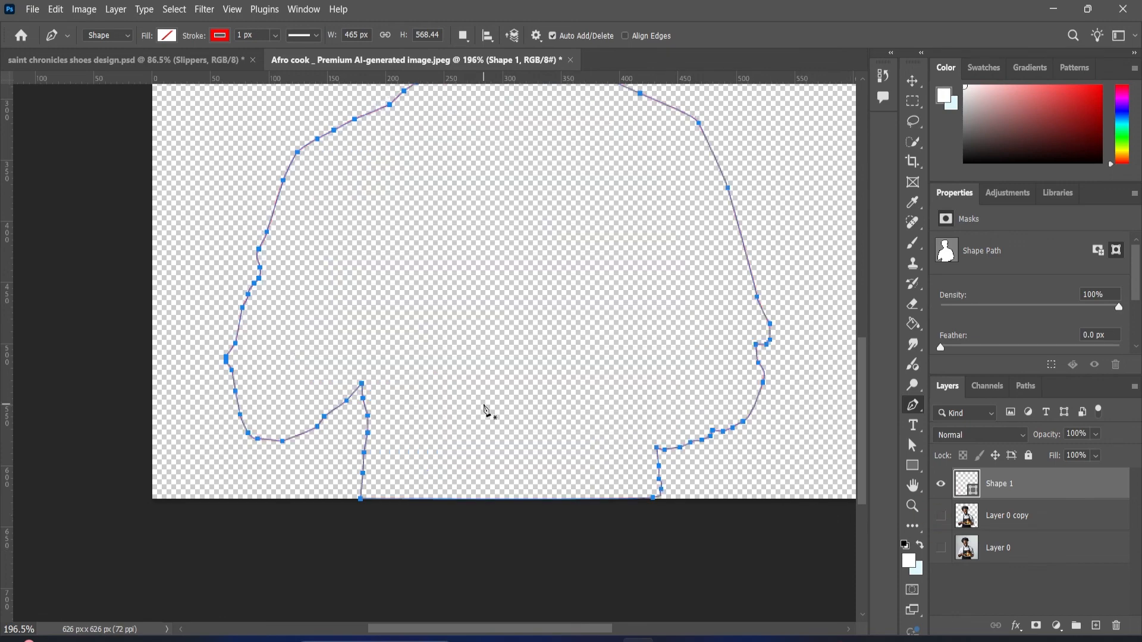
{"action": "scroll", "coordinate": [490, 401], "scroll_direction": "down", "scroll_amount": 3}
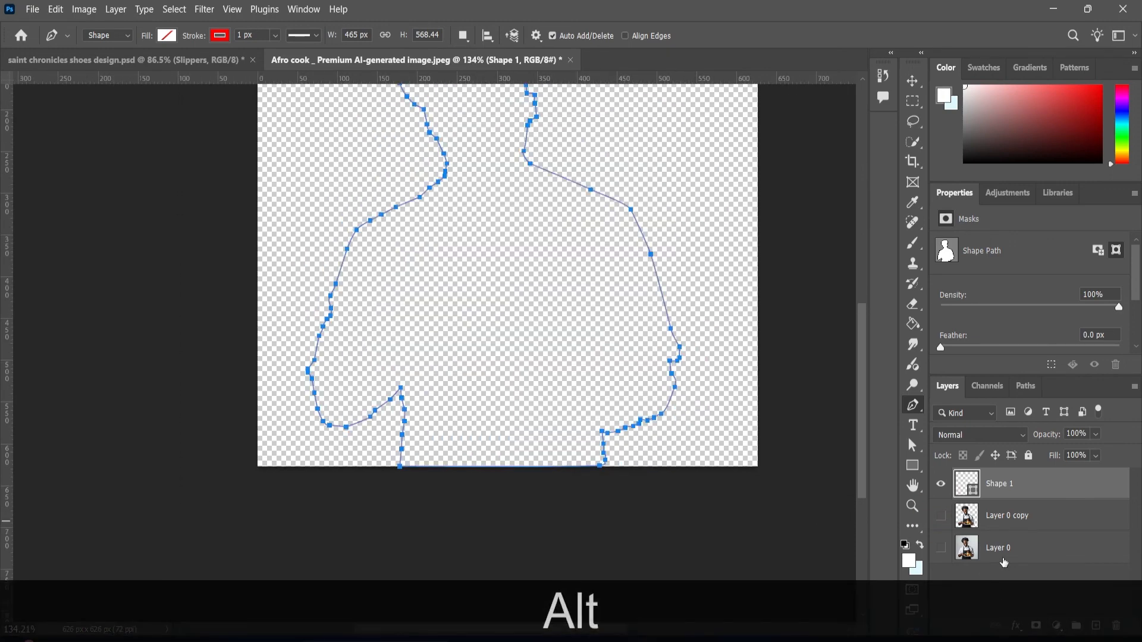
{"action": "left_click", "coordinate": [1004, 563]}
{"action": "left_click", "coordinate": [1018, 580]}
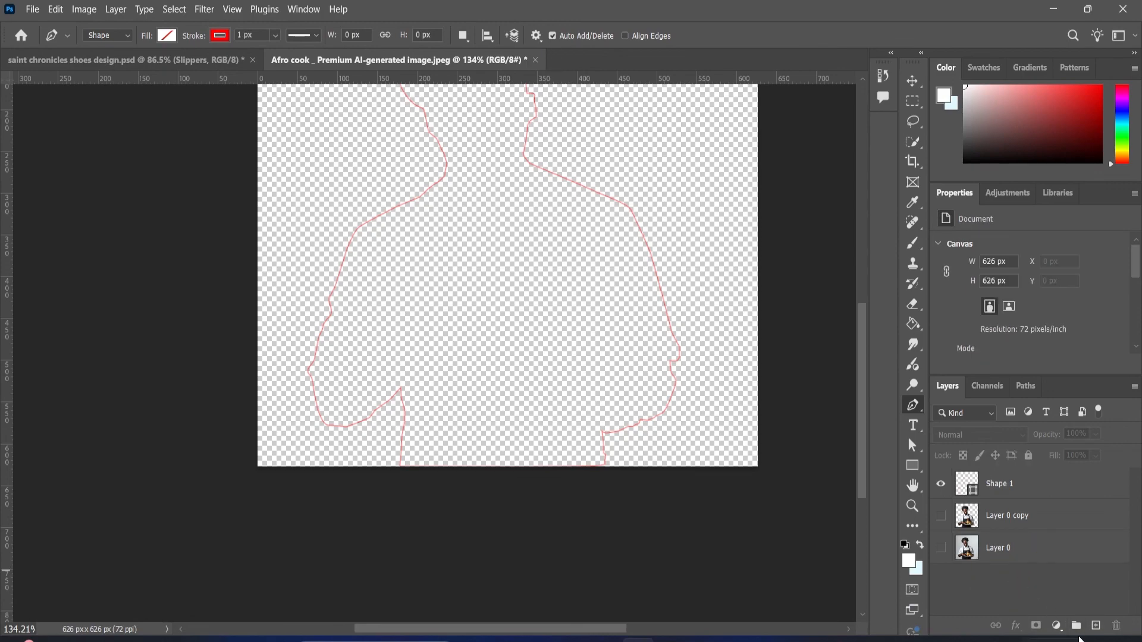
- Add a white Solid Color fill layer and move it beneath all other layers as the background
{"action": "left_click", "coordinate": [1058, 626]}
{"action": "left_click", "coordinate": [1054, 357]}
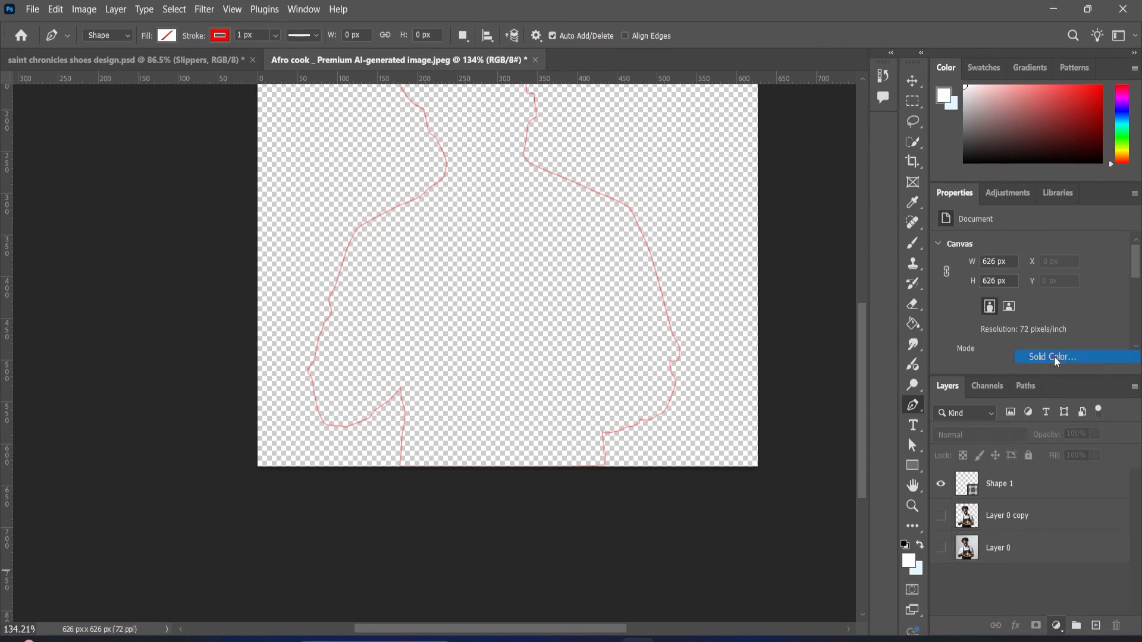
{"action": "left_click", "coordinate": [1062, 157]}
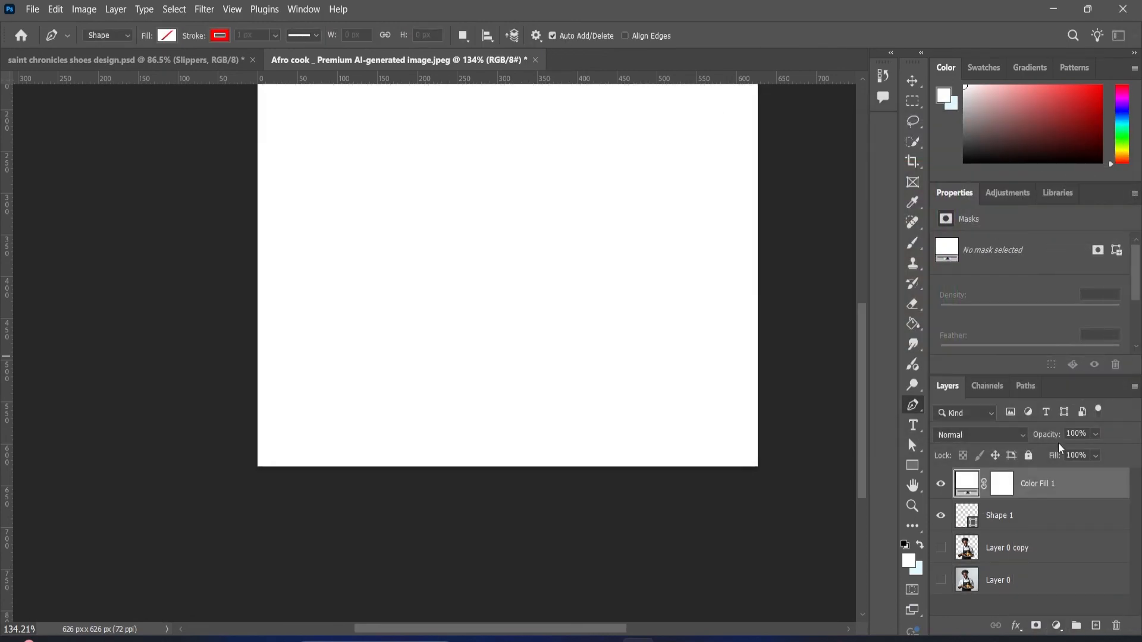
{"action": "left_click_drag", "start_coordinate": [967, 485], "coordinate": [970, 596]}
{"action": "scroll", "coordinate": [428, 309], "scroll_direction": "down", "scroll_amount": 4}
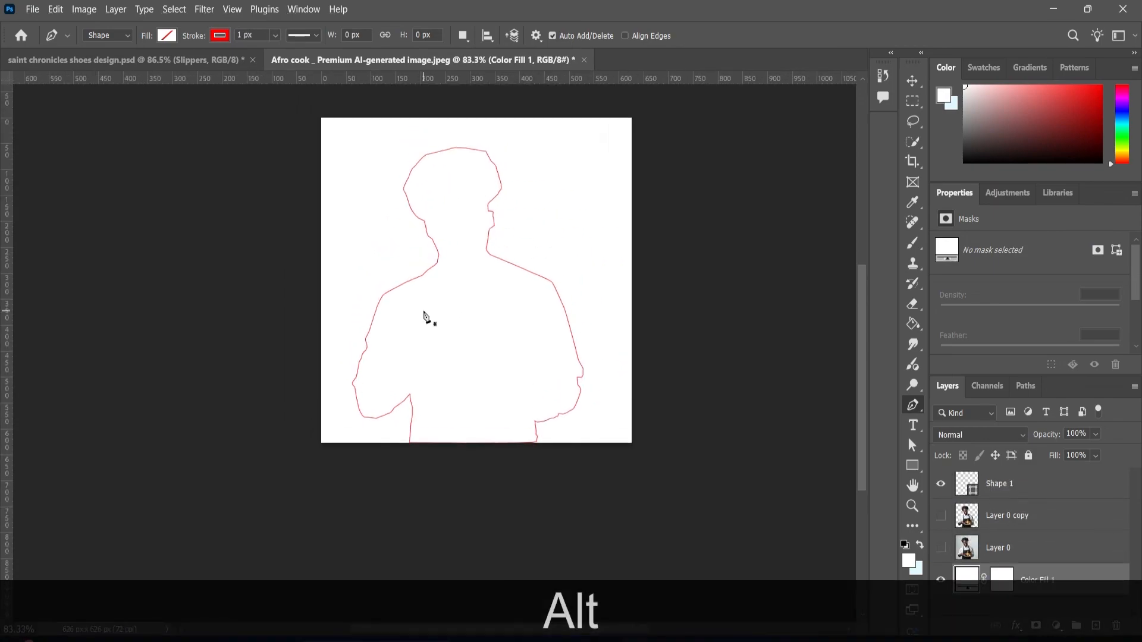
{"action": "scroll", "coordinate": [429, 322], "scroll_direction": "up", "scroll_amount": 2}
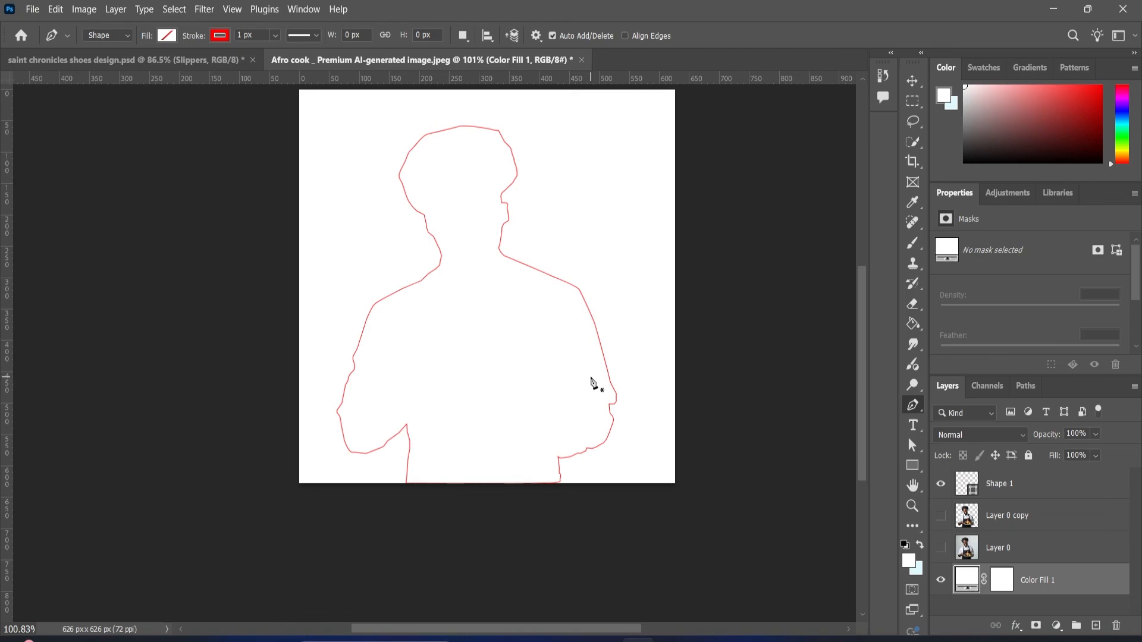
{"action": "scroll", "coordinate": [518, 391], "scroll_direction": "up", "scroll_amount": 3}
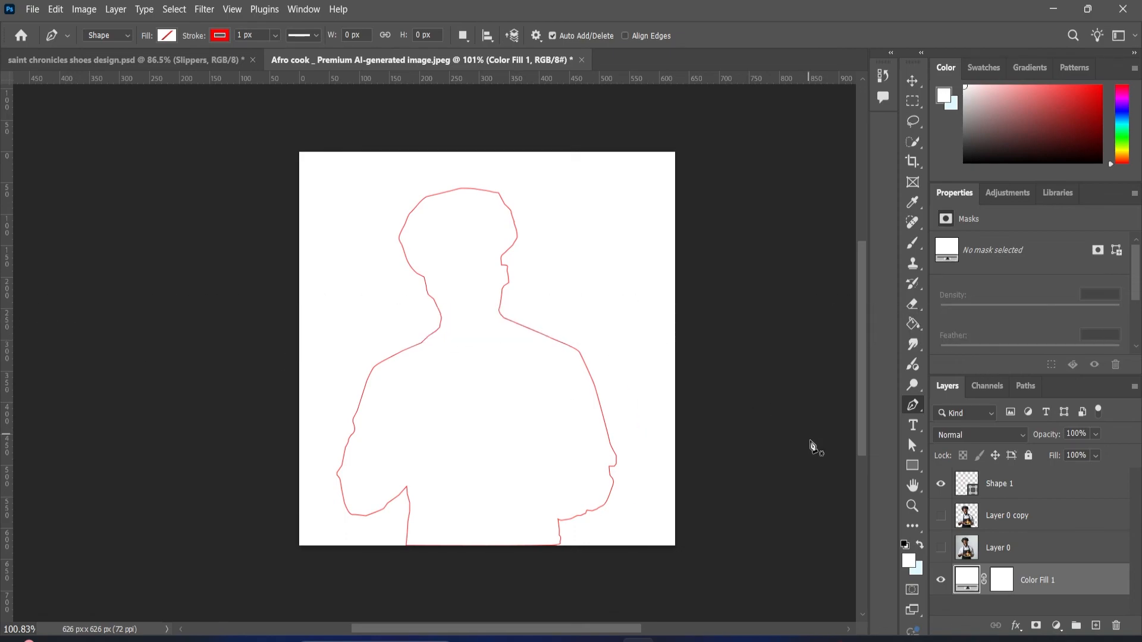
- Show the chef cutout in place of the red outline and shift it right to X 75 px
{"action": "left_click", "coordinate": [940, 484]}
{"action": "left_click", "coordinate": [941, 516]}
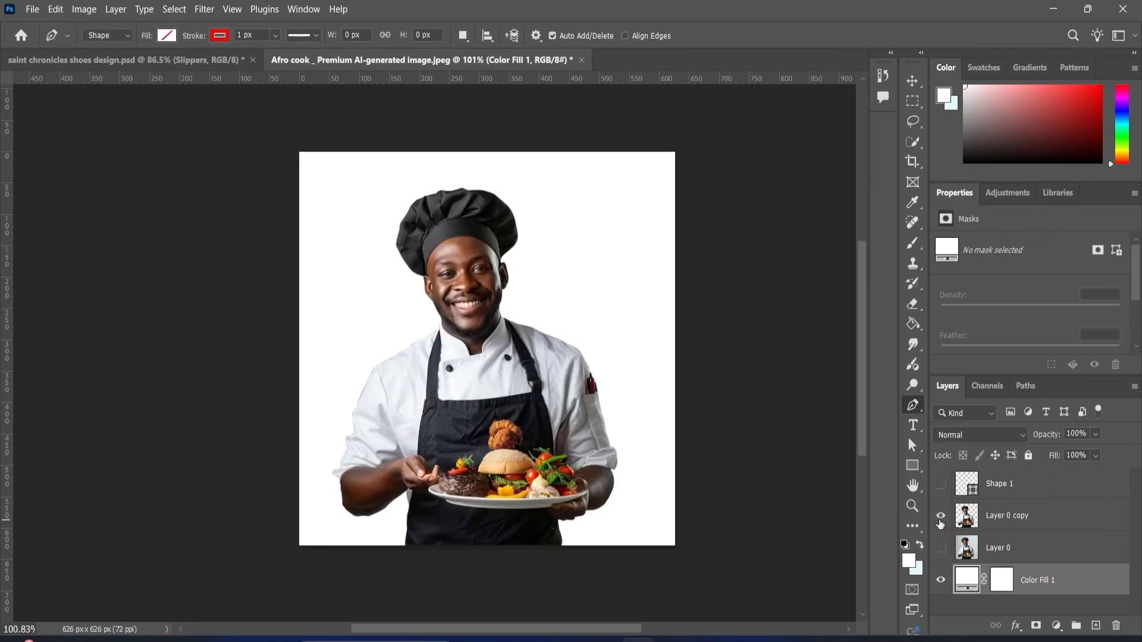
{"action": "left_click", "coordinate": [913, 81]}
{"action": "left_click_drag", "start_coordinate": [515, 357], "coordinate": [526, 358]}
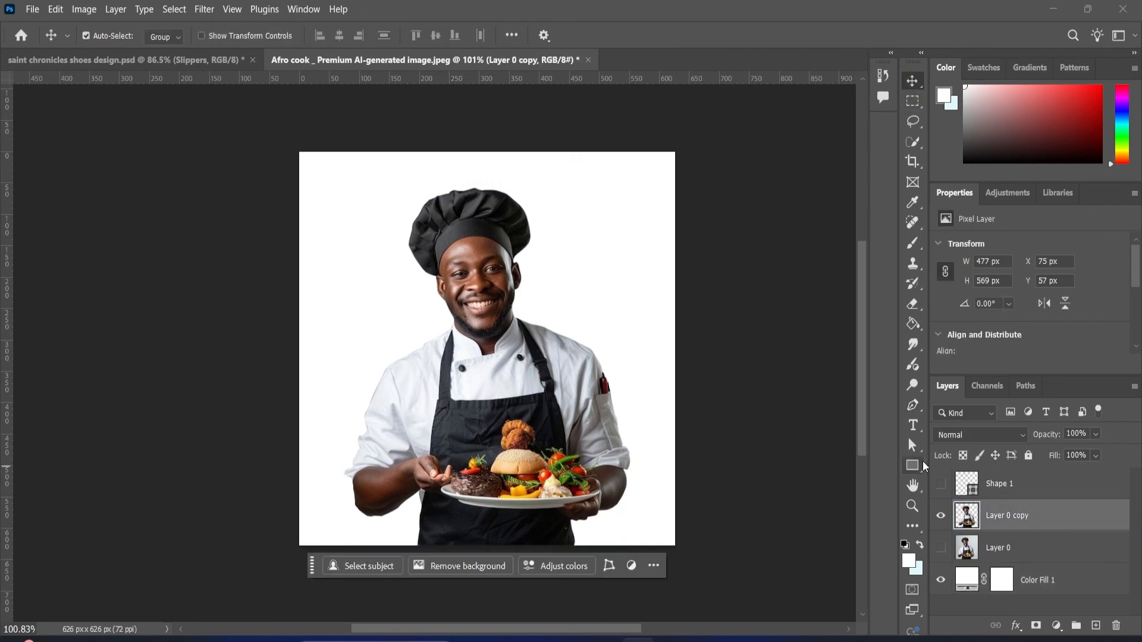
- Set the Pen tool's shape options to no stroke and a teal fill of 007077
{"action": "left_click", "coordinate": [912, 405]}
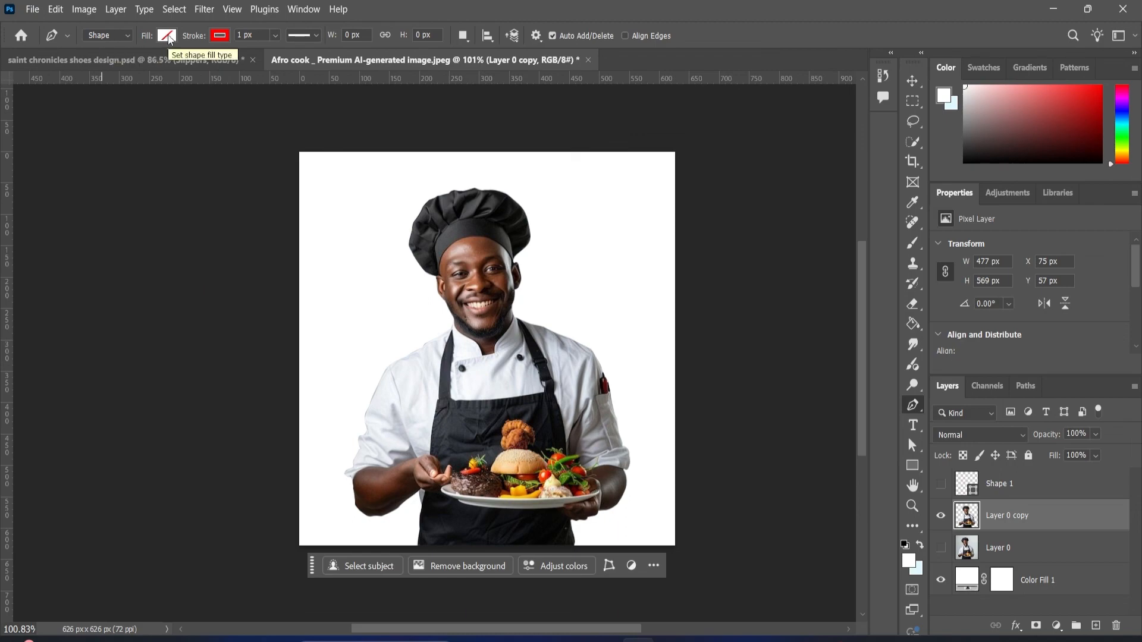
{"action": "left_click", "coordinate": [219, 36]}
{"action": "left_click", "coordinate": [132, 64]}
{"action": "left_click", "coordinate": [169, 35]}
{"action": "left_click", "coordinate": [169, 36]}
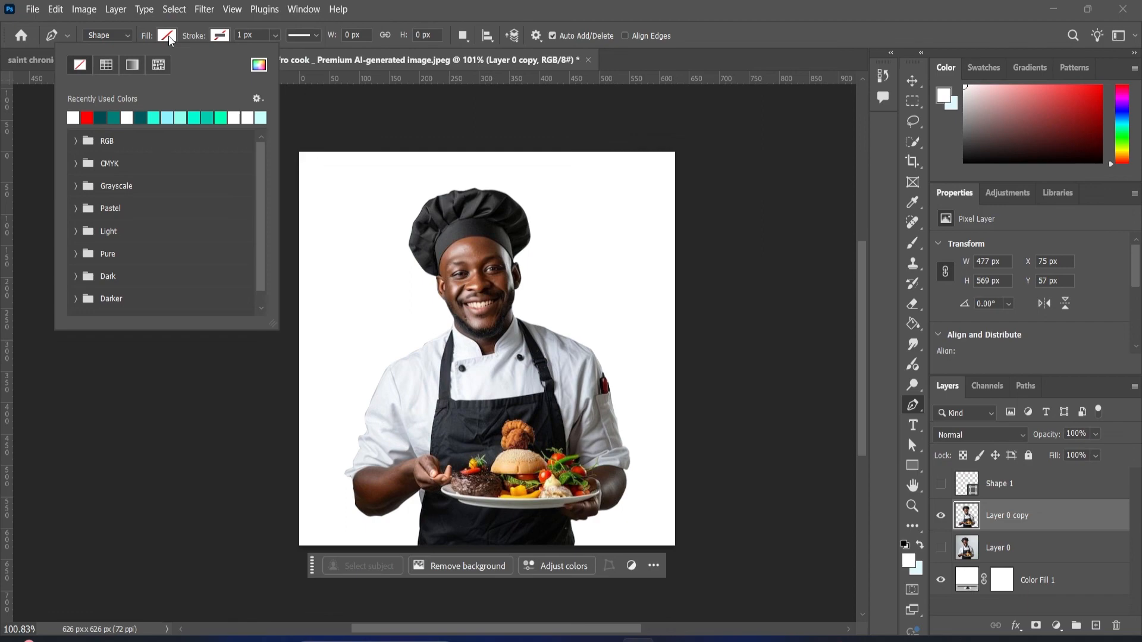
{"action": "left_click", "coordinate": [258, 65]}
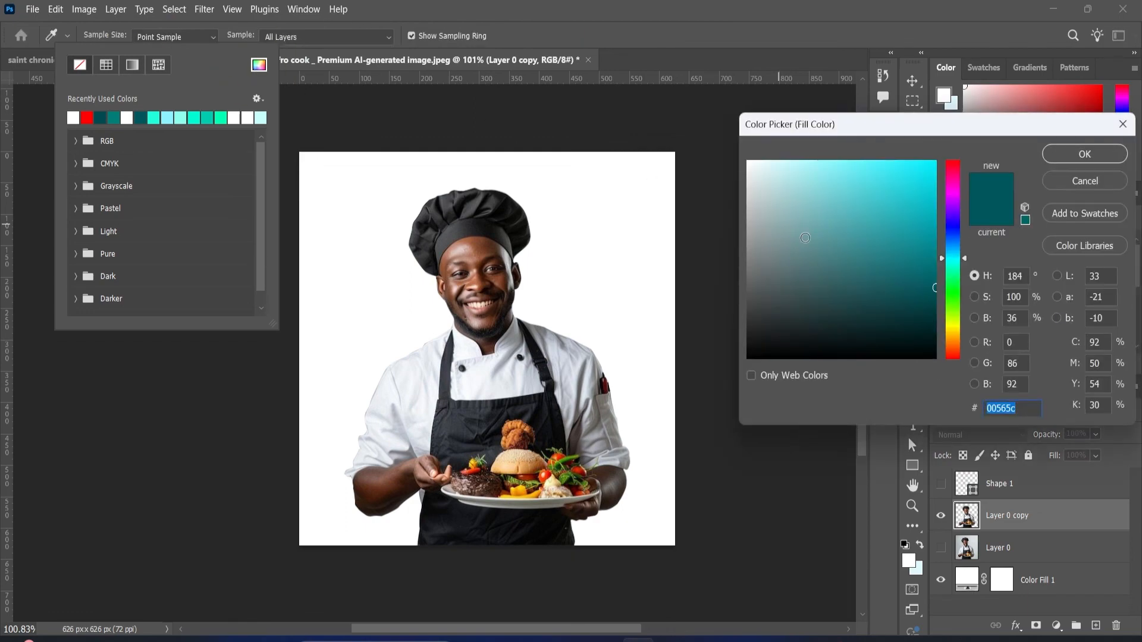
{"action": "mouse_move", "coordinate": [931, 279]}
{"action": "left_mouse_down"}
{"action": "mouse_move", "coordinate": [938, 257]}
{"action": "mouse_move", "coordinate": [938, 267]}
{"action": "left_mouse_up"}
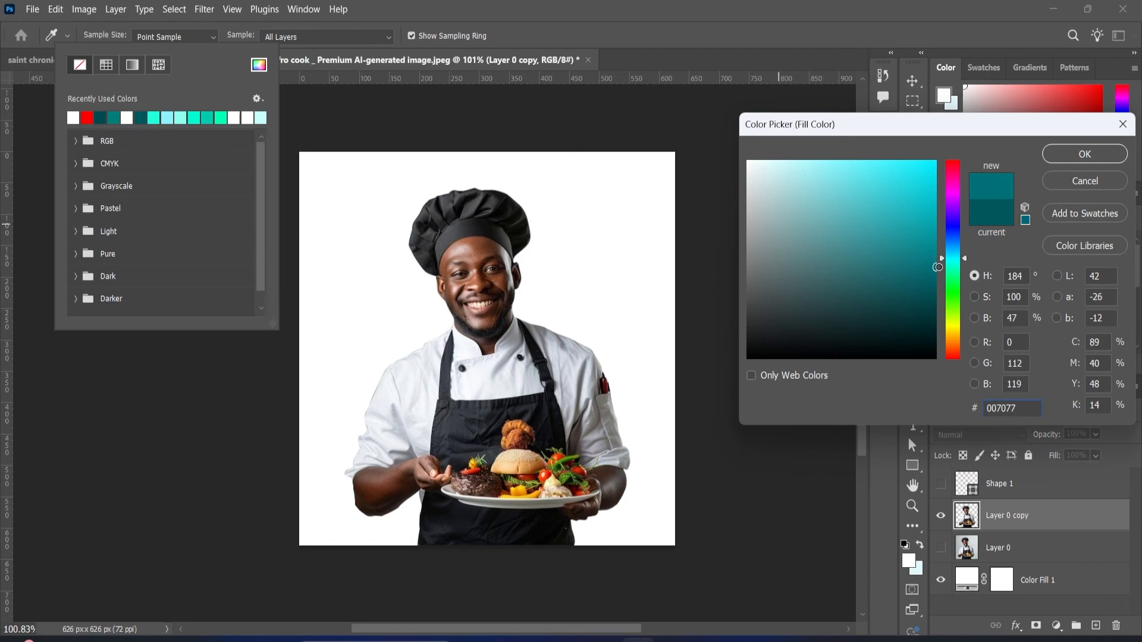
{"action": "left_click", "coordinate": [1070, 154]}
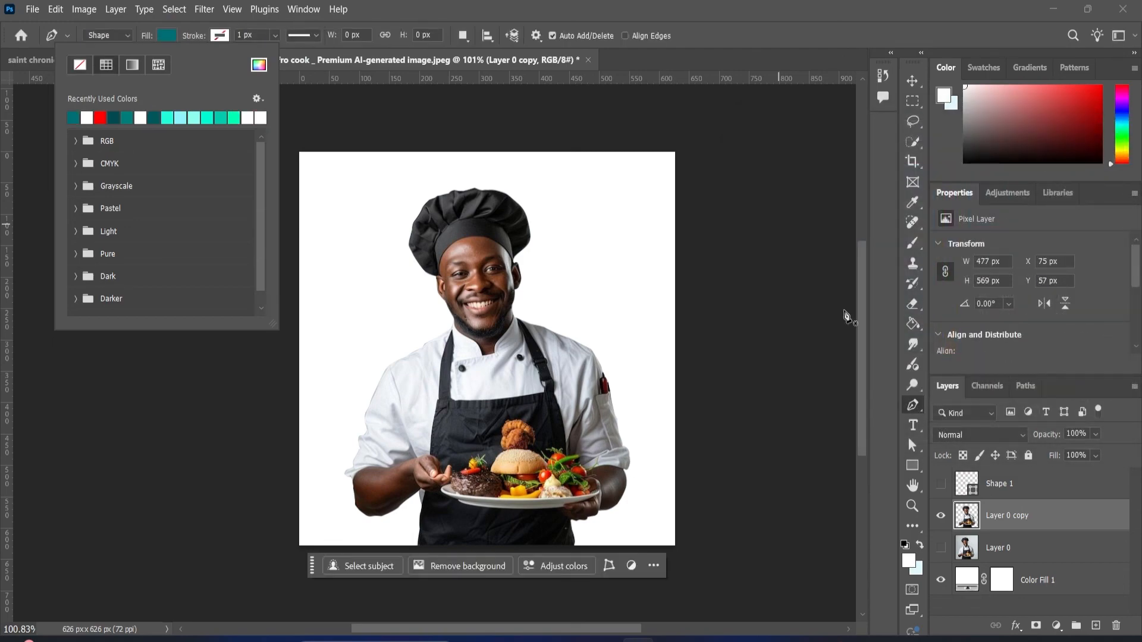
- Draw a curved wave edge across the chef's plate, from just outside the canvas's left edge to beyond its right edge
{"action": "left_click", "coordinate": [290, 484]}
{"action": "left_click", "coordinate": [291, 483]}
{"action": "left_click_drag", "start_coordinate": [446, 462], "coordinate": [534, 508]}
{"action": "left_click_drag", "start_coordinate": [636, 452], "coordinate": [708, 475]}
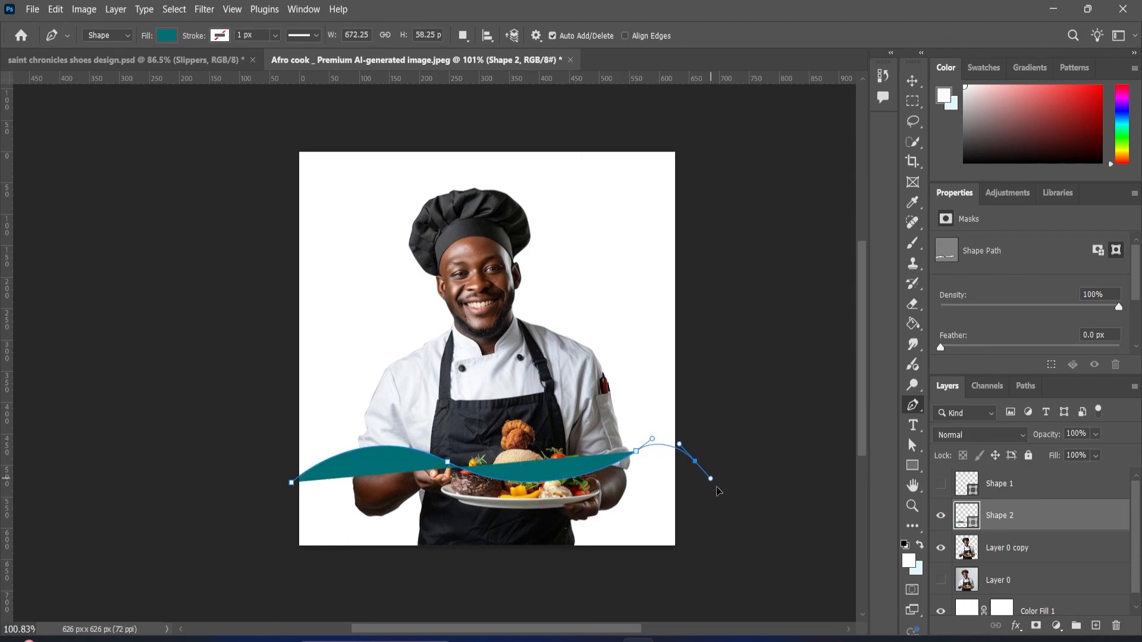
- Extend the wave path around below the canvas and close it at its starting anchor to fill the bottom area
{"action": "scroll", "coordinate": [716, 486], "scroll_direction": "down", "scroll_amount": 3}
{"action": "left_click", "coordinate": [704, 485]}
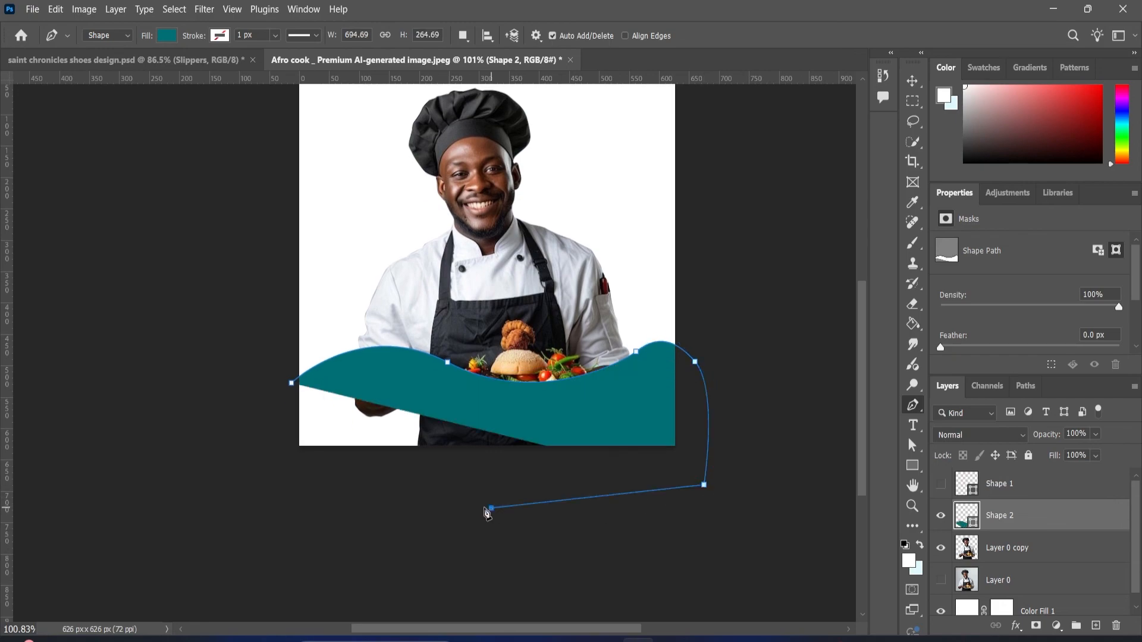
{"action": "left_click", "coordinate": [491, 508]}
{"action": "left_click", "coordinate": [236, 490]}
{"action": "left_click", "coordinate": [254, 419]}
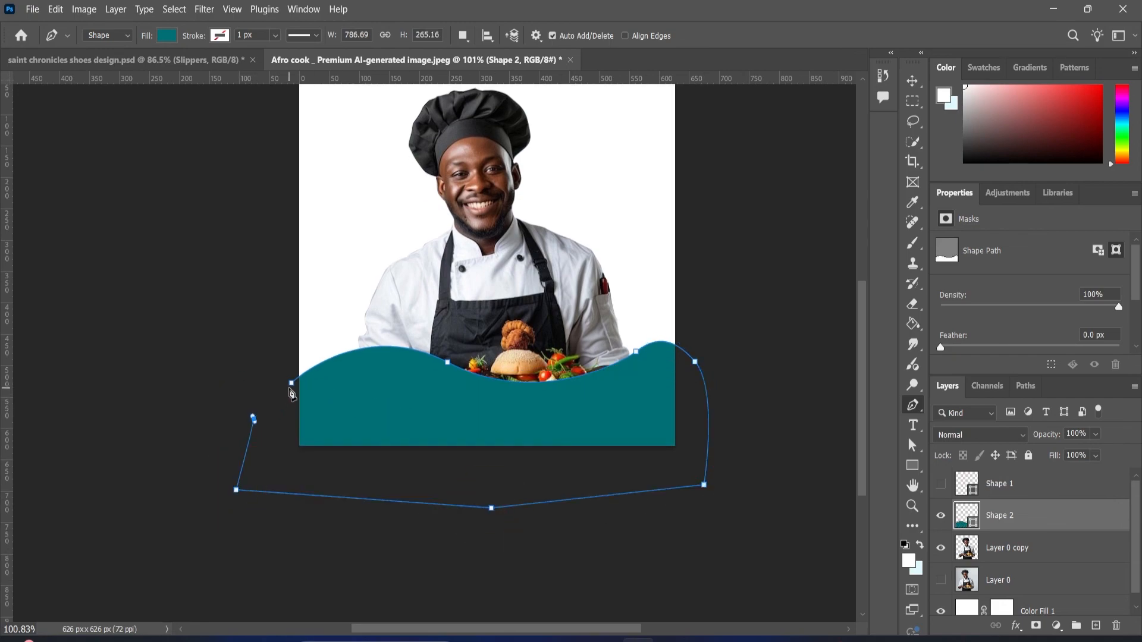
{"action": "left_click", "coordinate": [291, 384]}
- Move the teal wave shape slightly upward with the Move tool so it covers the plate of food
{"action": "left_click", "coordinate": [910, 84]}
{"action": "left_click", "coordinate": [778, 224]}
{"action": "left_click", "coordinate": [558, 412]}
{"action": "left_click_drag", "start_coordinate": [552, 409], "coordinate": [549, 390]}
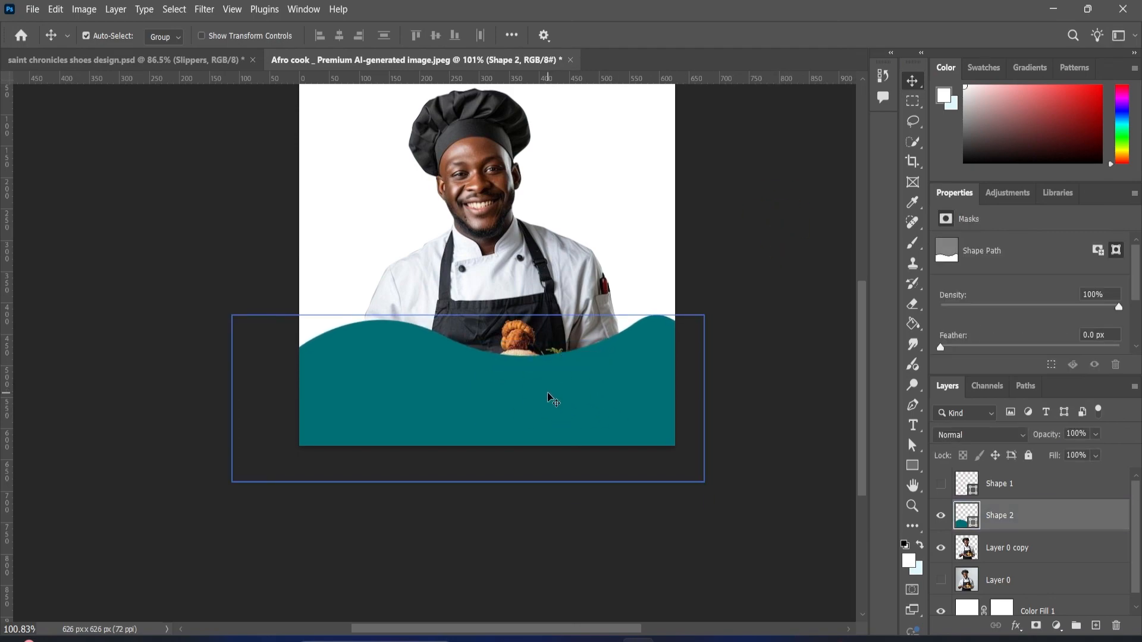
- Add the text "the chef" in red (ff0000) on the white background beside the chef's face, using Montserrat Medium Italic at 50 pt
{"action": "left_click", "coordinate": [913, 425]}
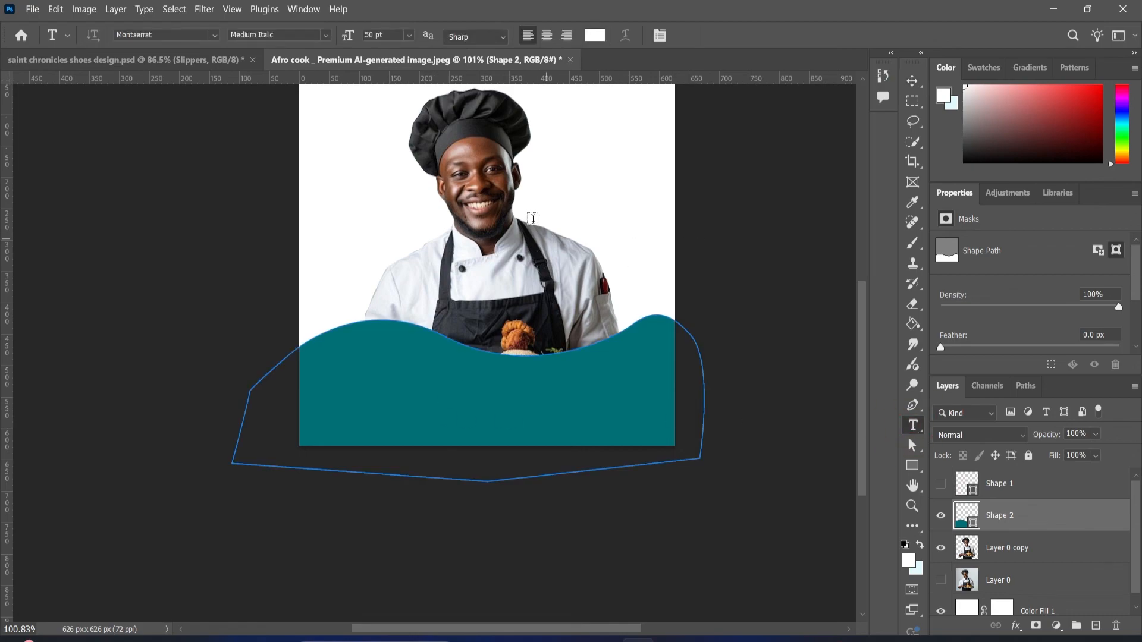
{"action": "left_click", "coordinate": [553, 201]}
{"action": "left_click", "coordinate": [594, 36]}
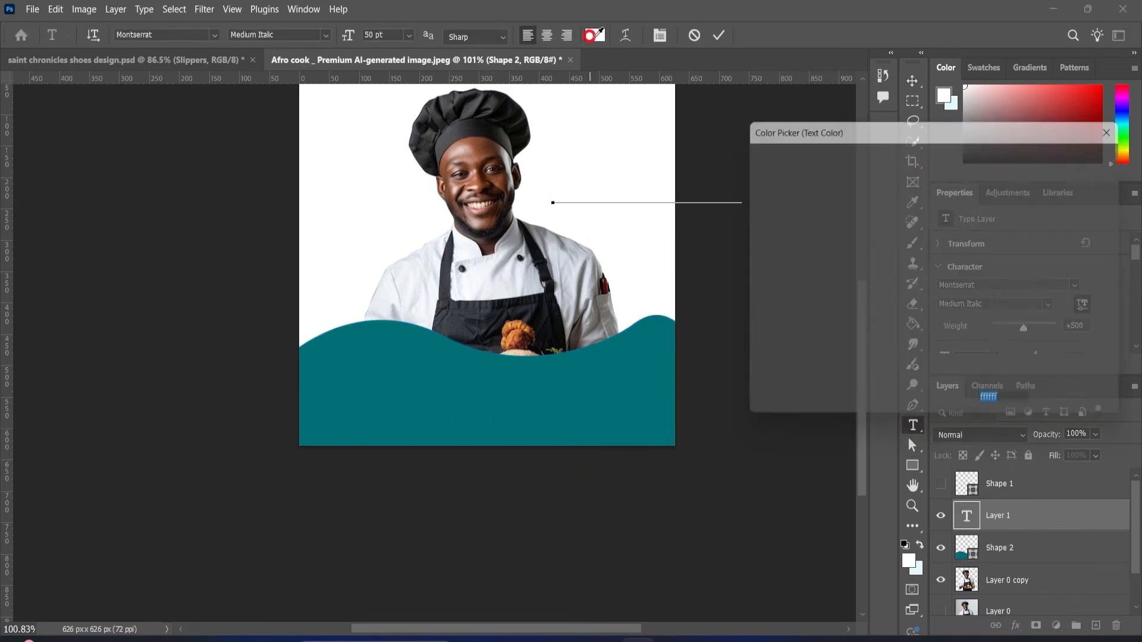
{"action": "type", "text": "ff1111"}
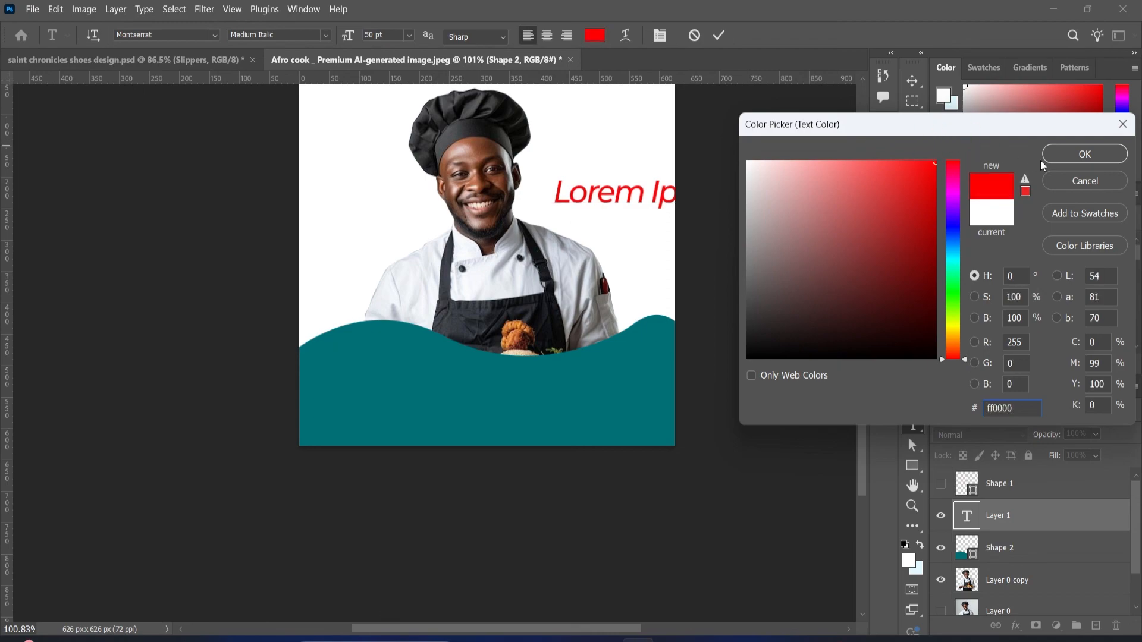
{"action": "key", "text": "Return"}
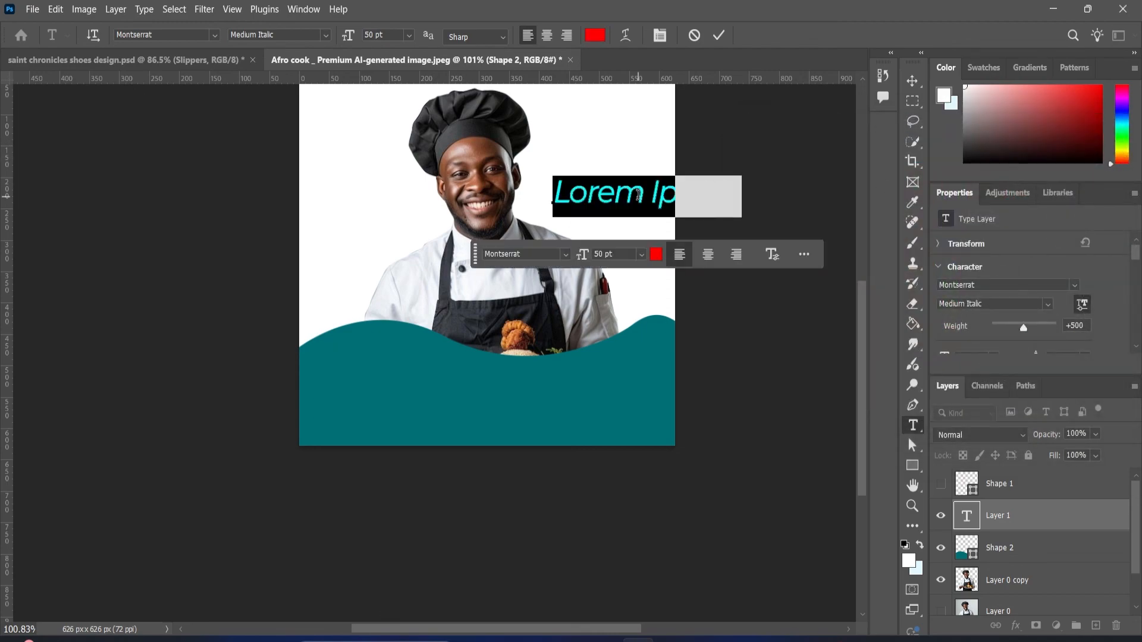
{"action": "type", "text": "the"}
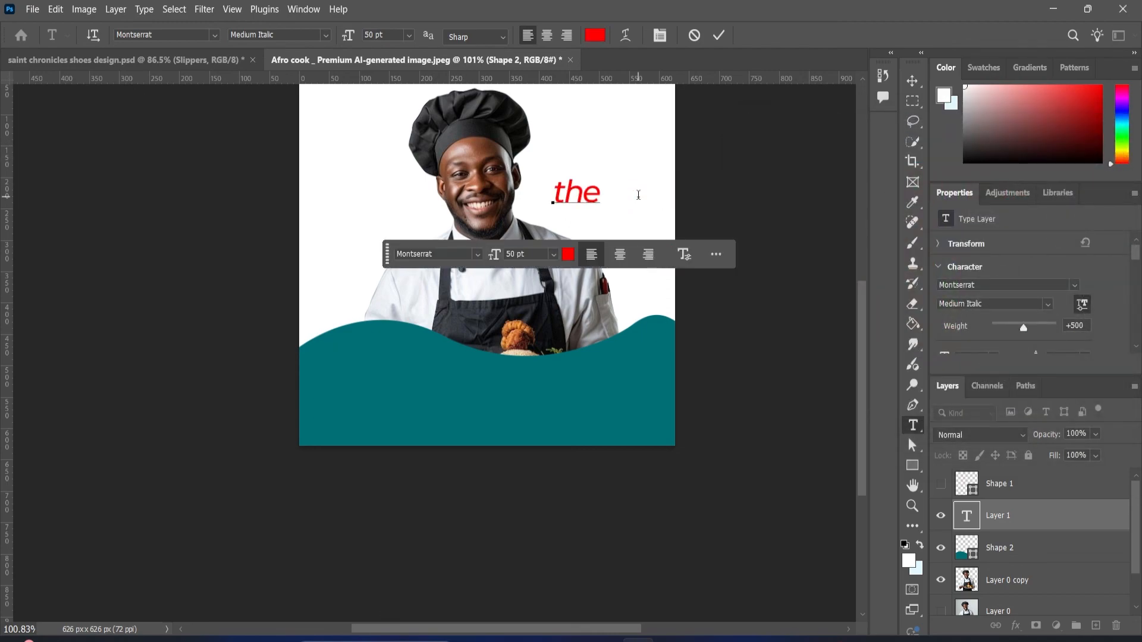
{"action": "type", "text": " chef"}
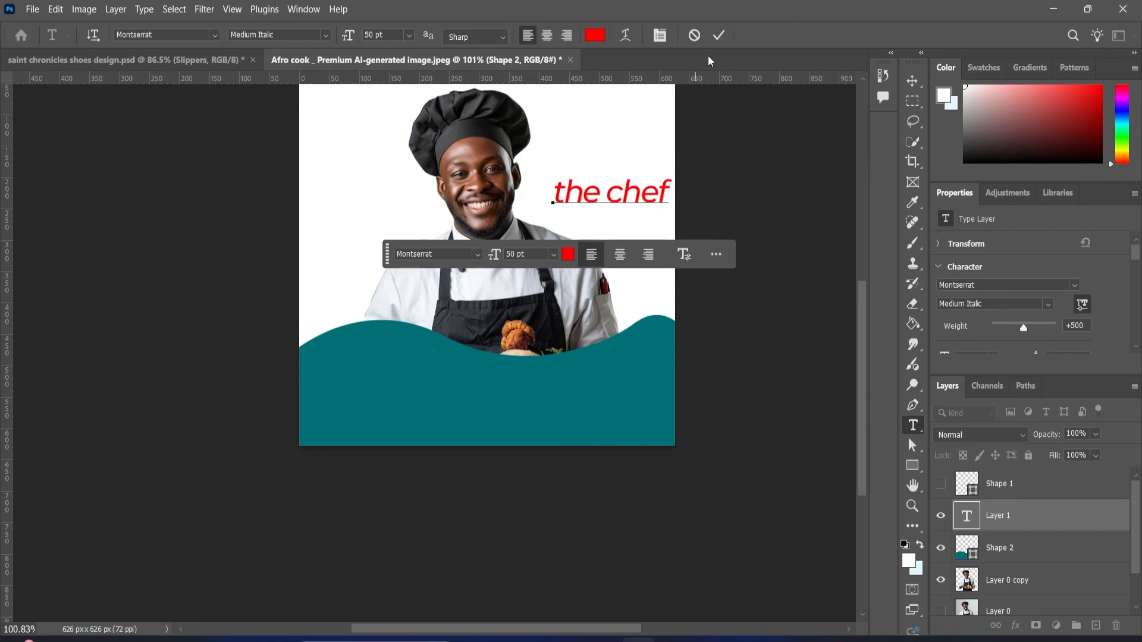
{"action": "left_click", "coordinate": [719, 35]}
- Move the "the chef" text onto the teal wave below the plate and recolor it white (ffffff)
{"action": "key", "text": "v"}
{"action": "left_click_drag", "start_coordinate": [639, 198], "coordinate": [529, 406]}
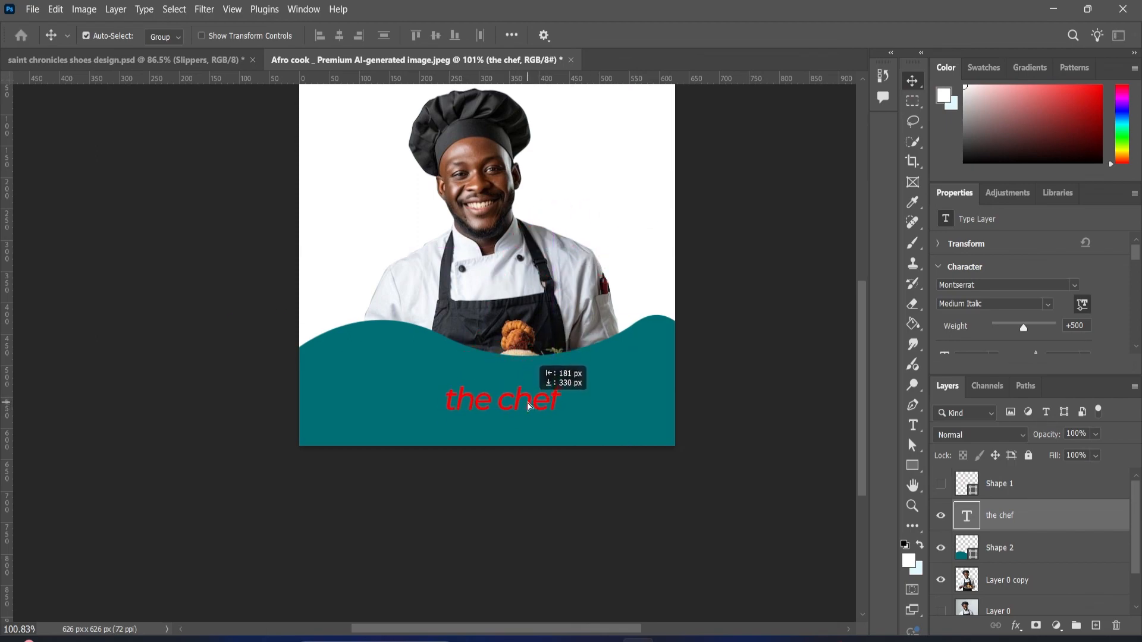
{"action": "double_click", "coordinate": [529, 407]}
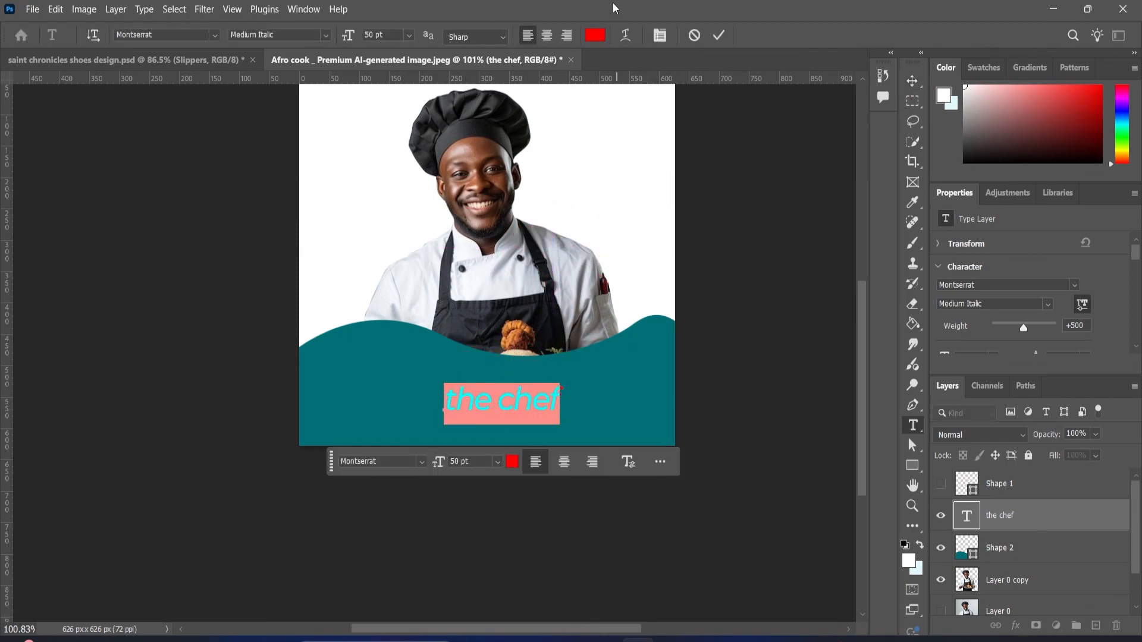
{"action": "left_click", "coordinate": [599, 37]}
{"action": "left_click_drag", "start_coordinate": [802, 271], "coordinate": [703, 125]}
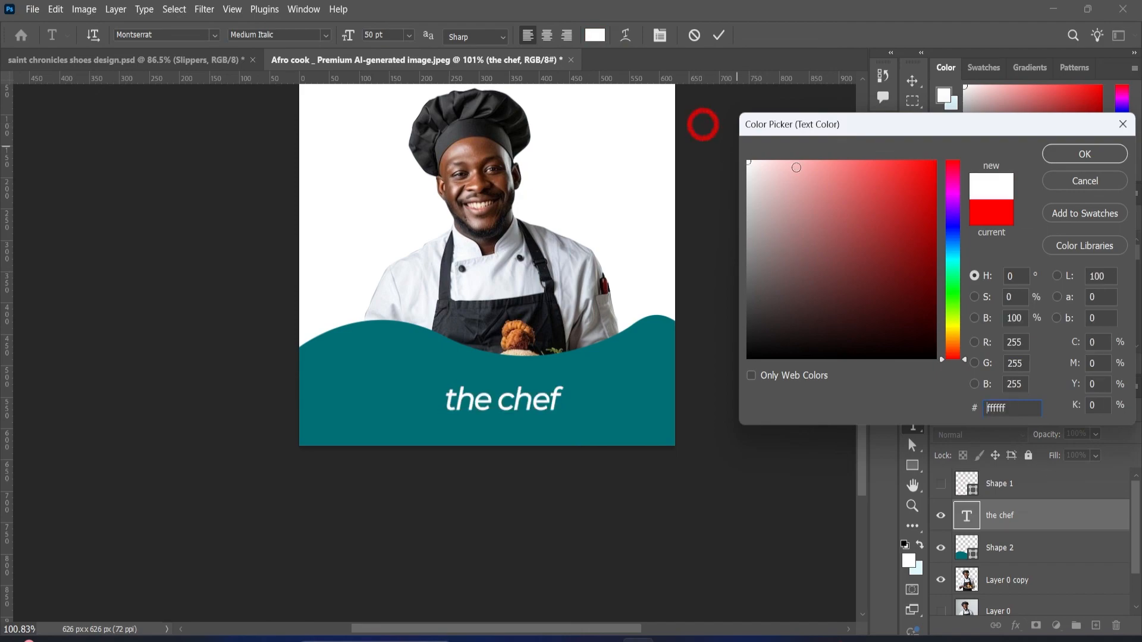
{"action": "left_click", "coordinate": [1081, 153]}
{"action": "left_click", "coordinate": [719, 36]}
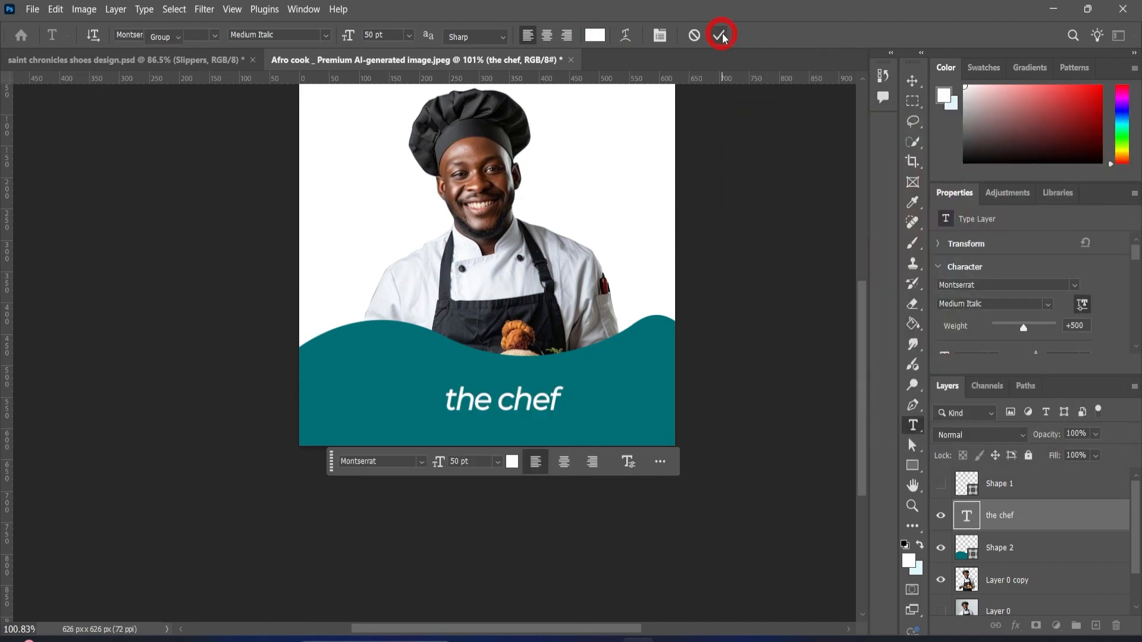
- Shift the teal wave shape slightly downward with the Move tool to uncover more of the food
{"action": "key", "text": "v"}
{"action": "mouse_move", "coordinate": [642, 392]}
{"action": "left_mouse_down"}
{"action": "mouse_move", "coordinate": [641, 372]}
{"action": "mouse_move", "coordinate": [641, 405]}
{"action": "left_mouse_up"}
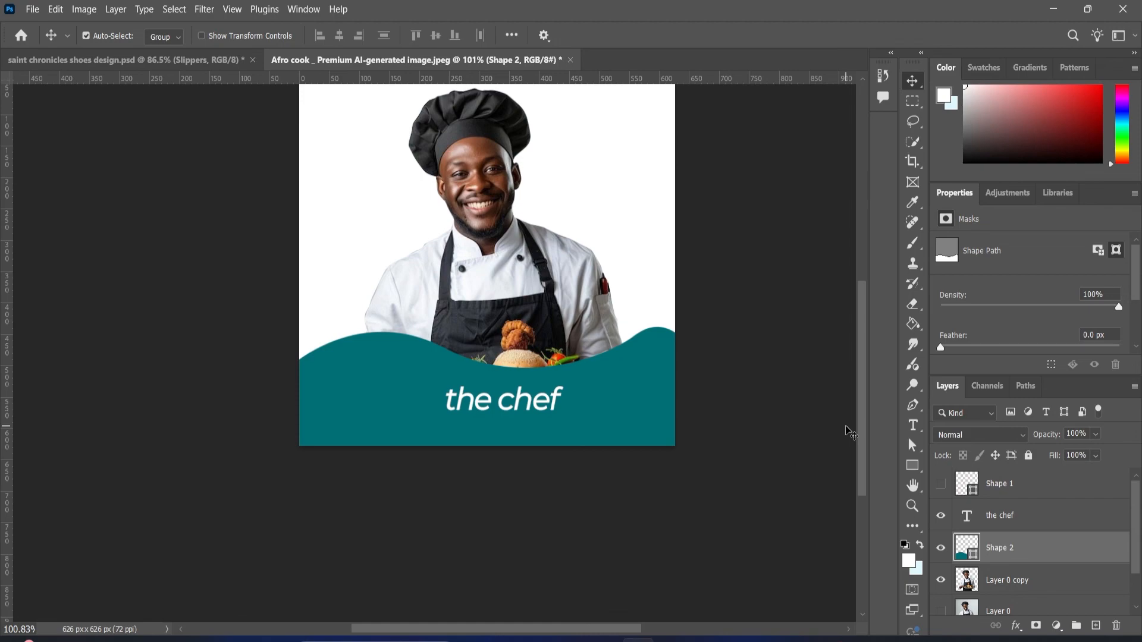
- Draw a closed freeform teal shape about 104 × 88 px with the Pen tool on the white area beside the chef's hat
{"action": "left_click", "coordinate": [913, 405]}
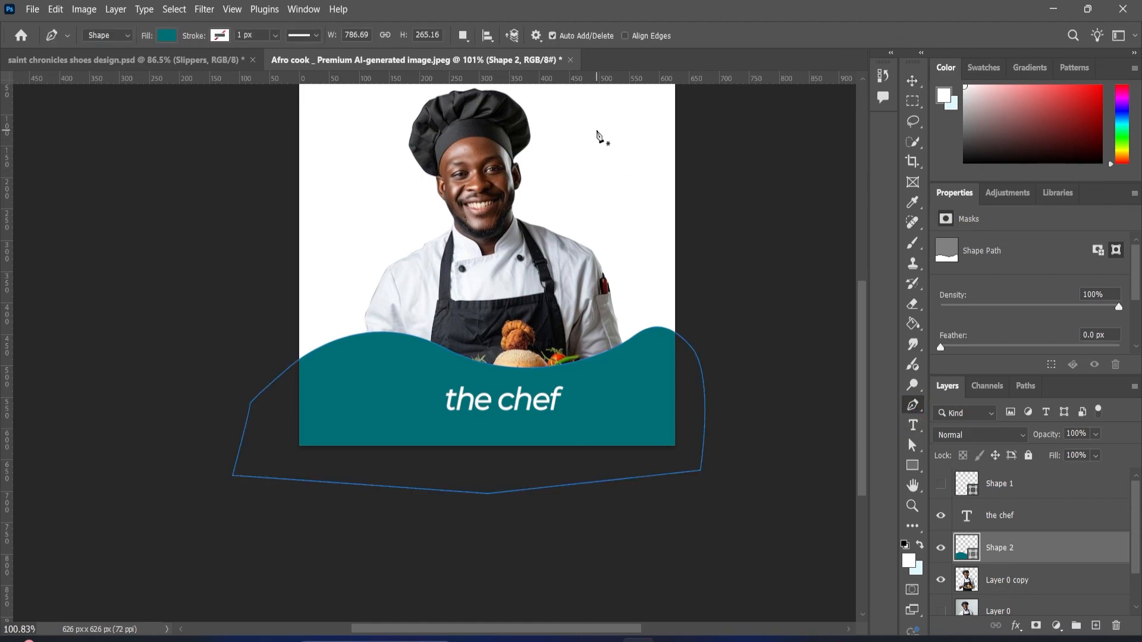
{"action": "left_click", "coordinate": [595, 130]}
{"action": "left_click", "coordinate": [573, 165]}
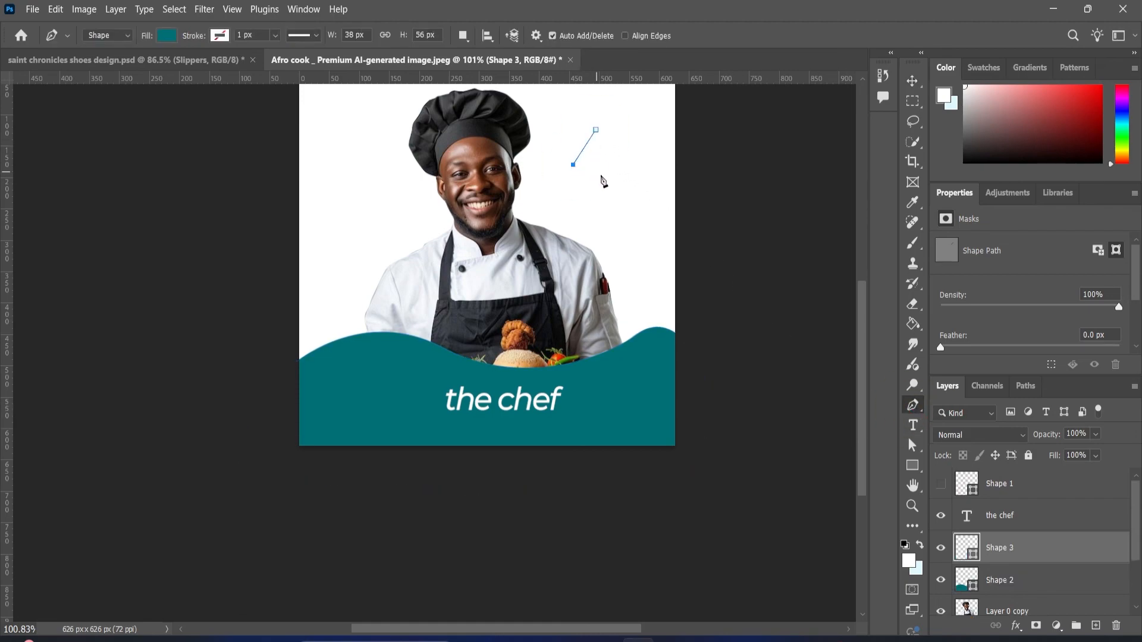
{"action": "left_click", "coordinate": [603, 177]}
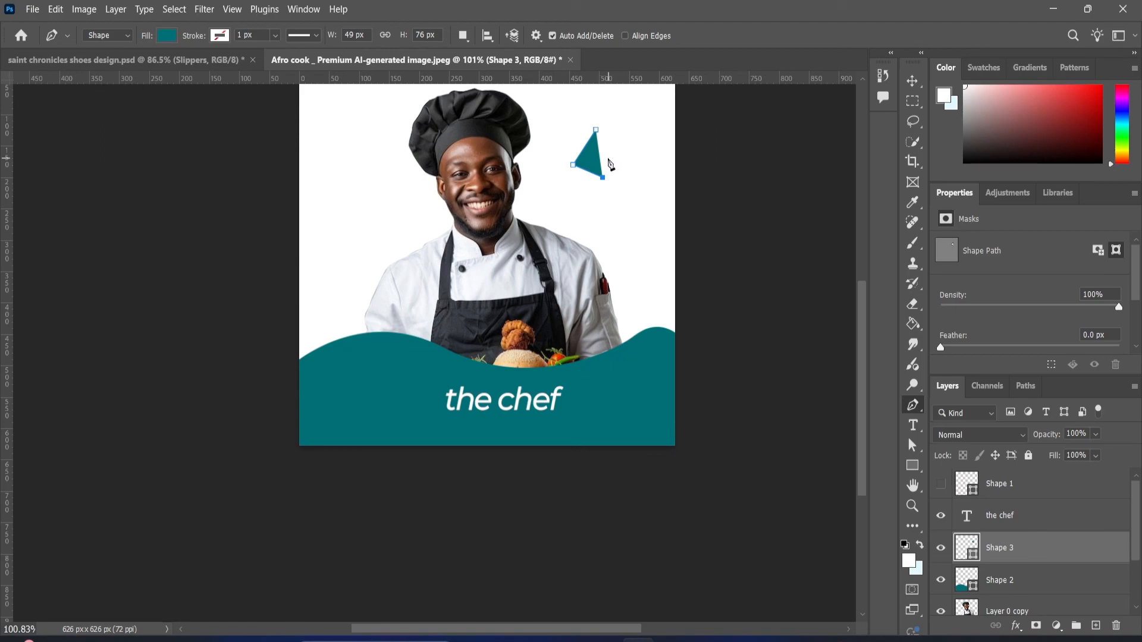
{"action": "left_click_drag", "start_coordinate": [613, 154], "coordinate": [579, 143]}
{"action": "left_click", "coordinate": [595, 130]}
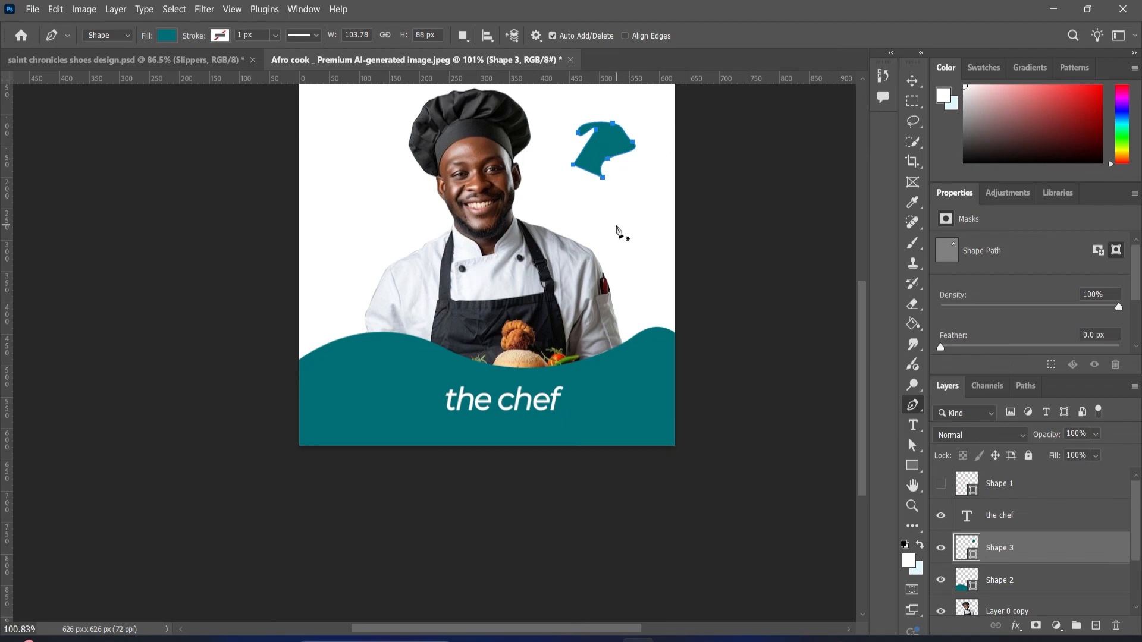
- Collapse the color and properties sections to make room for the layer list, and hide Shape 3, Shape 2 and Layer 0 copy
{"action": "double_click", "coordinate": [944, 70]}
{"action": "double_click", "coordinate": [955, 92]}
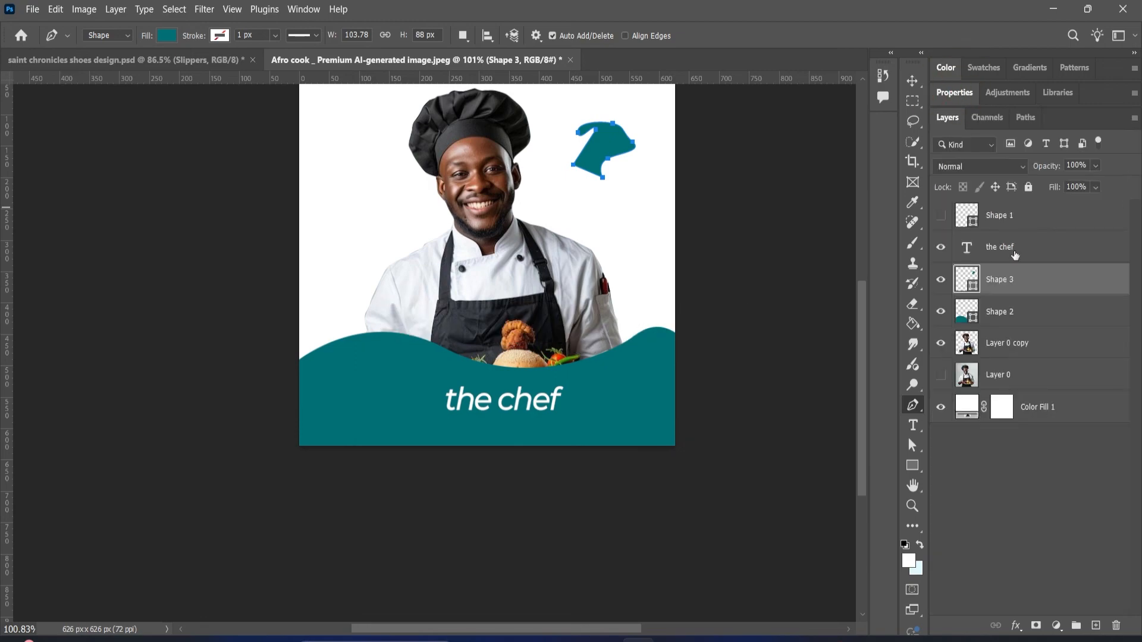
{"action": "left_click", "coordinate": [941, 279]}
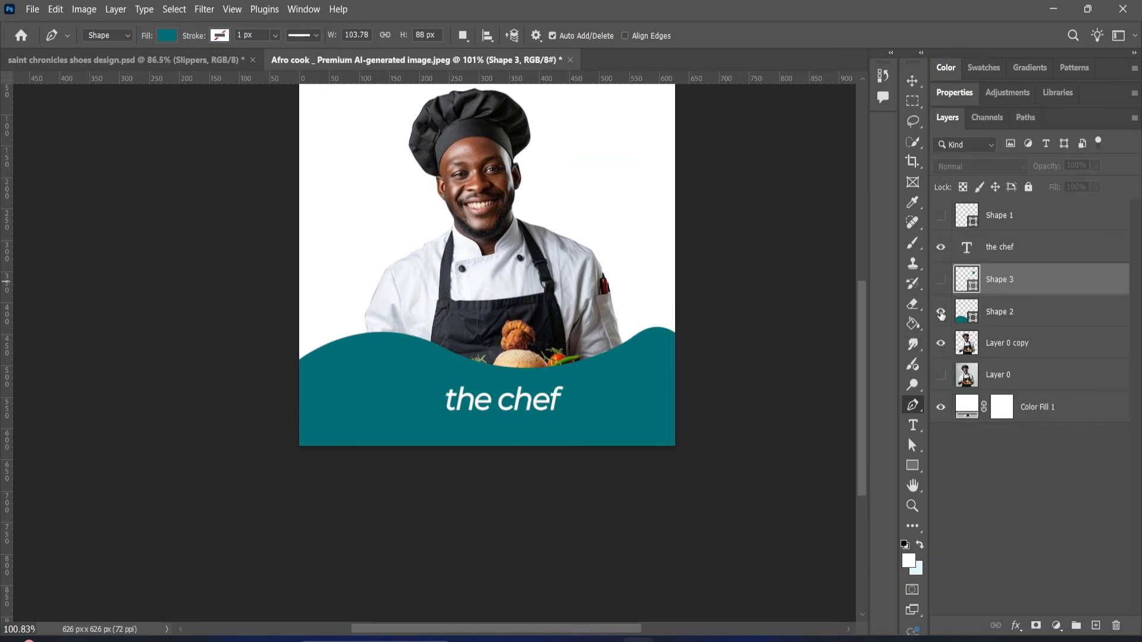
{"action": "left_click", "coordinate": [941, 313]}
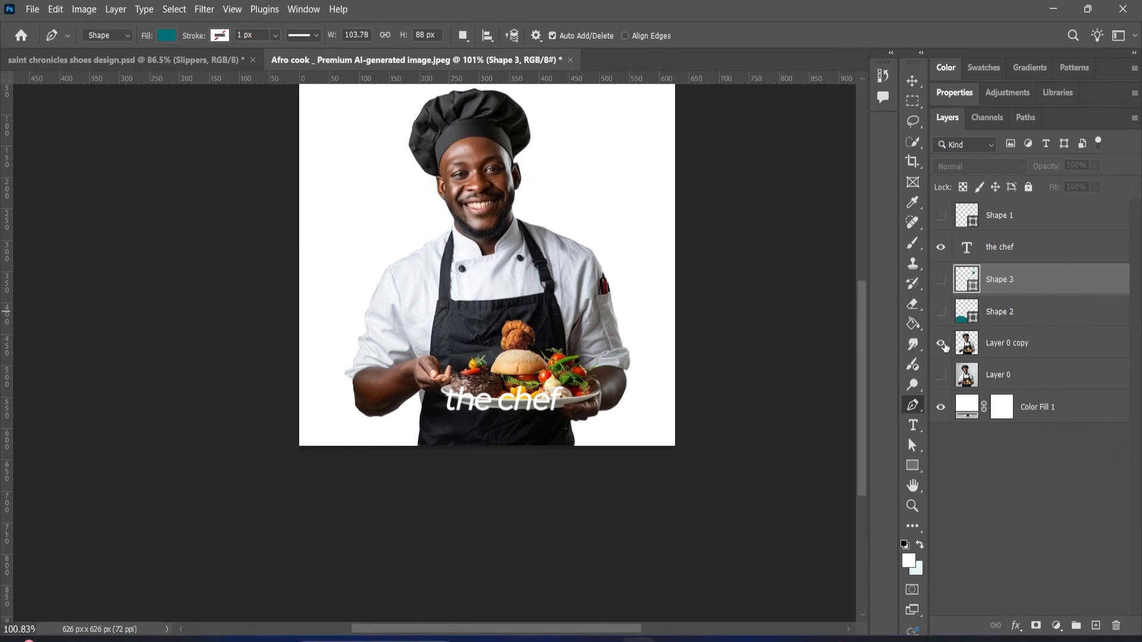
{"action": "left_click", "coordinate": [941, 343]}
- Draw a closed teal swoosh about 345 × 216 px with the Pen tool on the blank canvas, with a curved hook and a long pointed tail
{"action": "scroll", "coordinate": [619, 367], "scroll_direction": "up", "scroll_amount": 2}
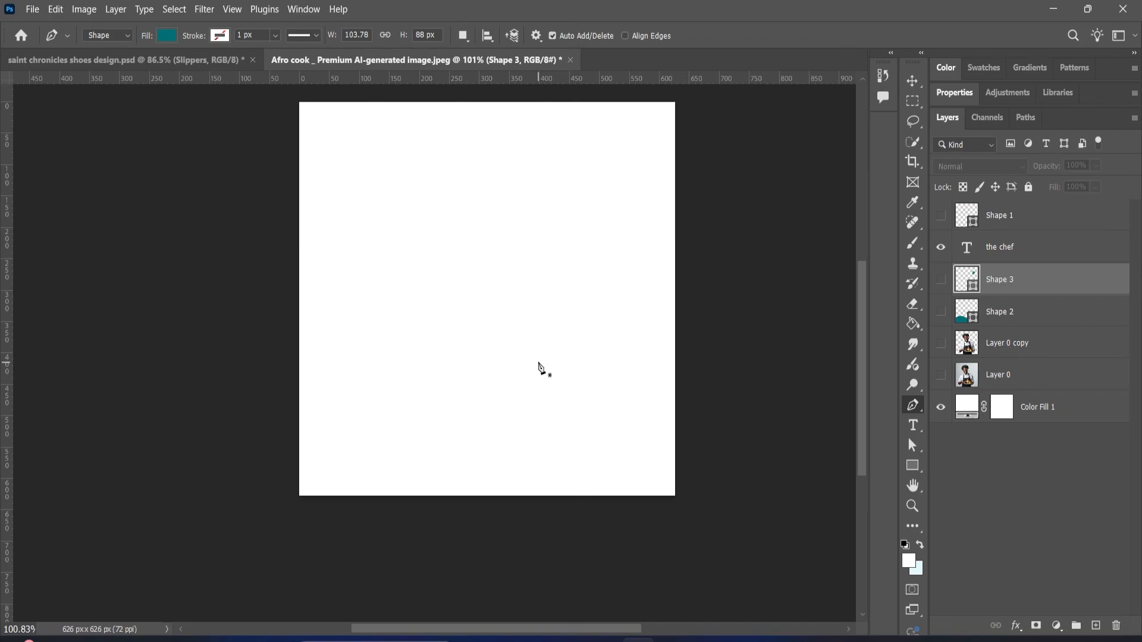
{"action": "left_click", "coordinate": [428, 239]}
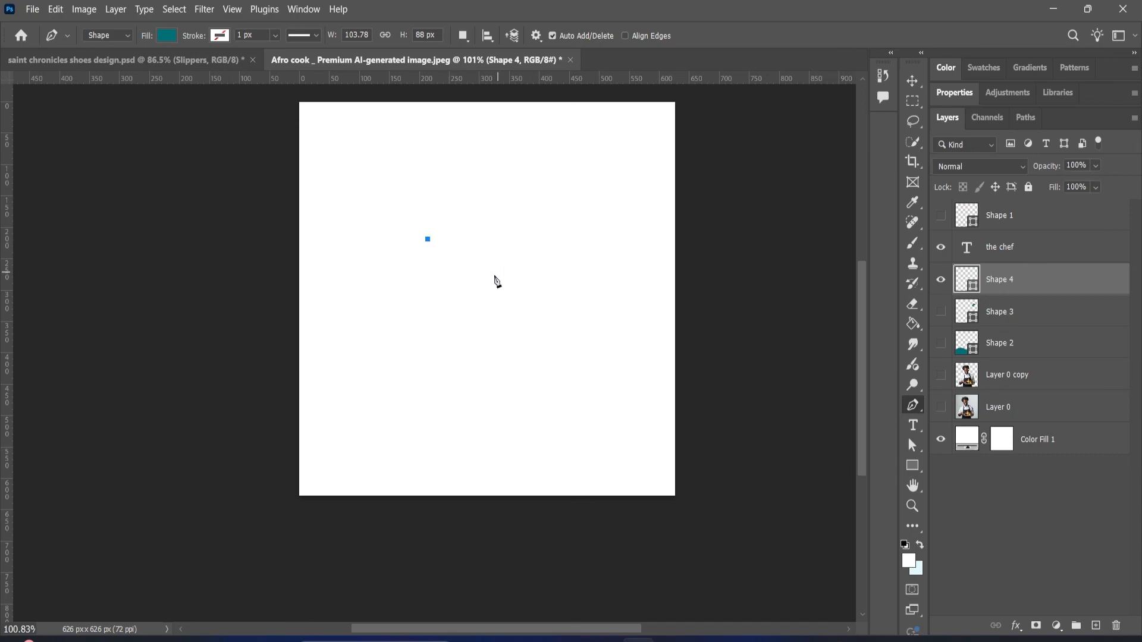
{"action": "left_click_drag", "start_coordinate": [470, 280], "coordinate": [503, 271]}
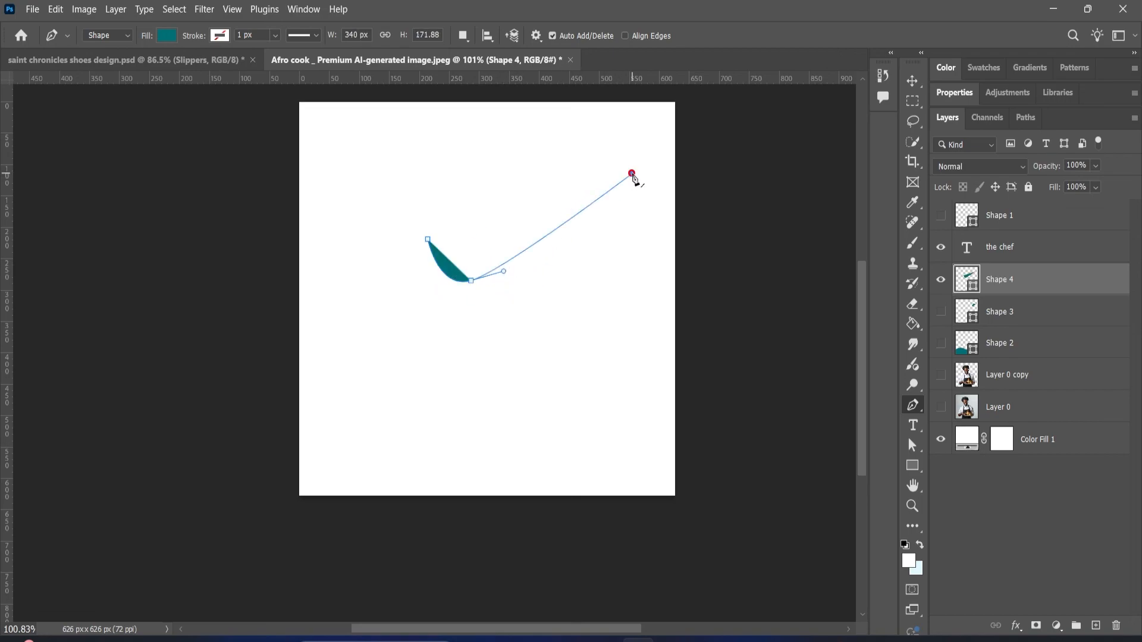
{"action": "left_click", "coordinate": [632, 174]}
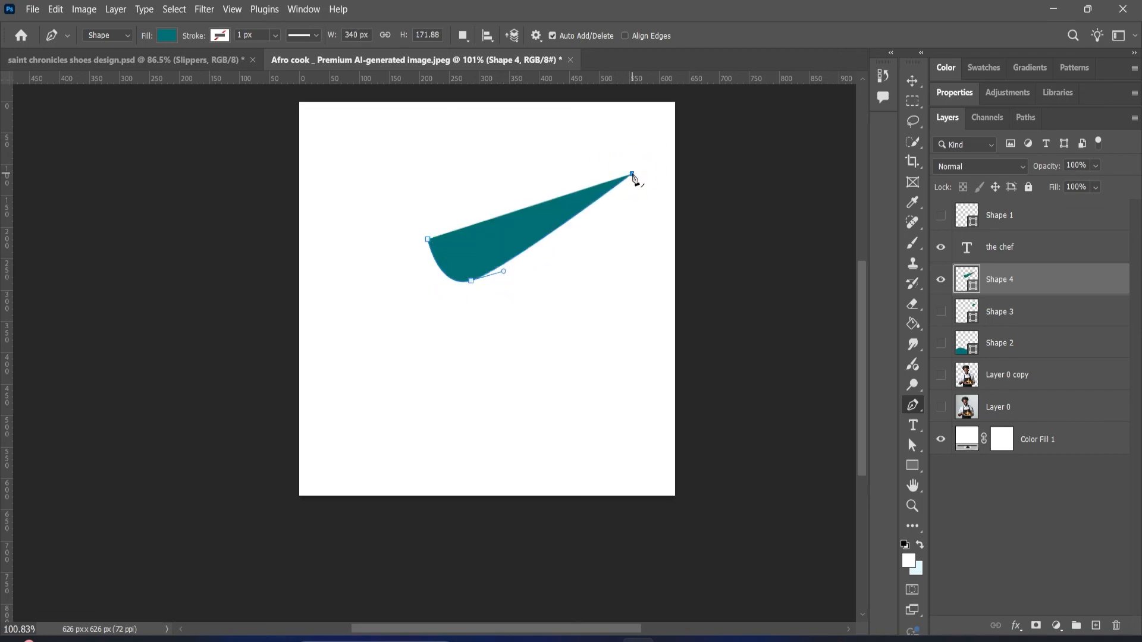
{"action": "left_click", "coordinate": [484, 304]}
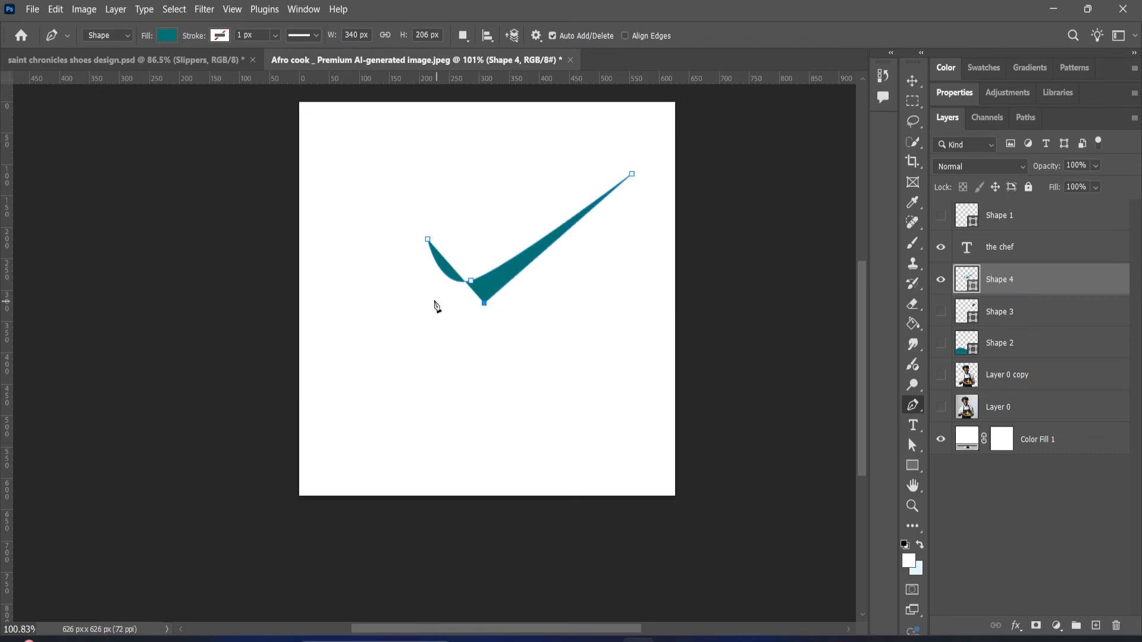
{"action": "left_click_drag", "start_coordinate": [430, 301], "coordinate": [420, 286]}
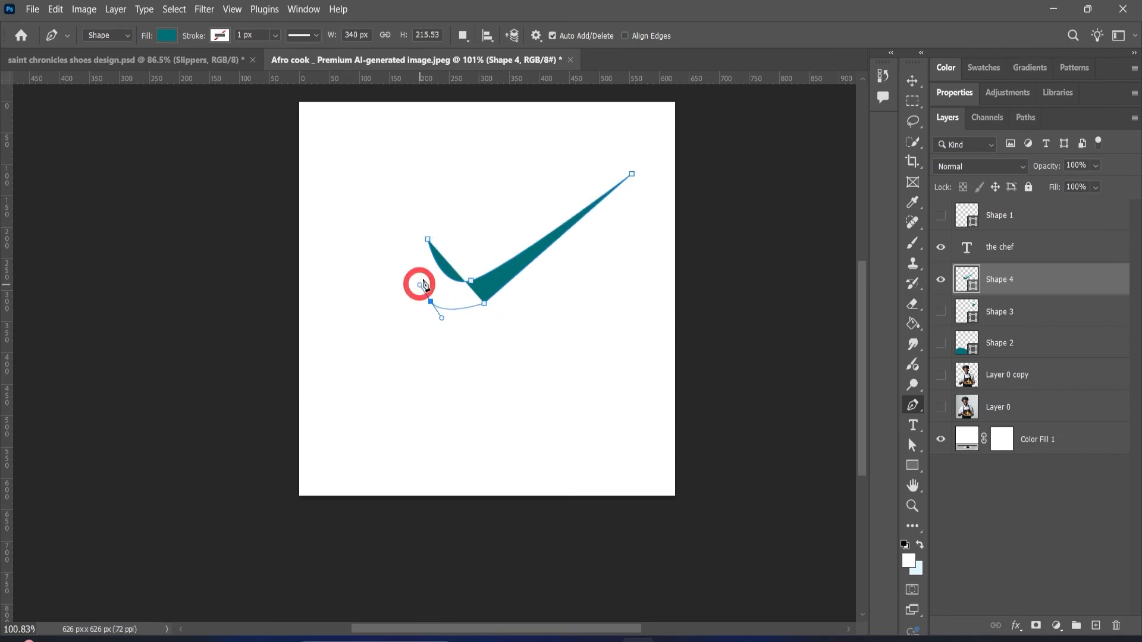
{"action": "left_click", "coordinate": [429, 240]}
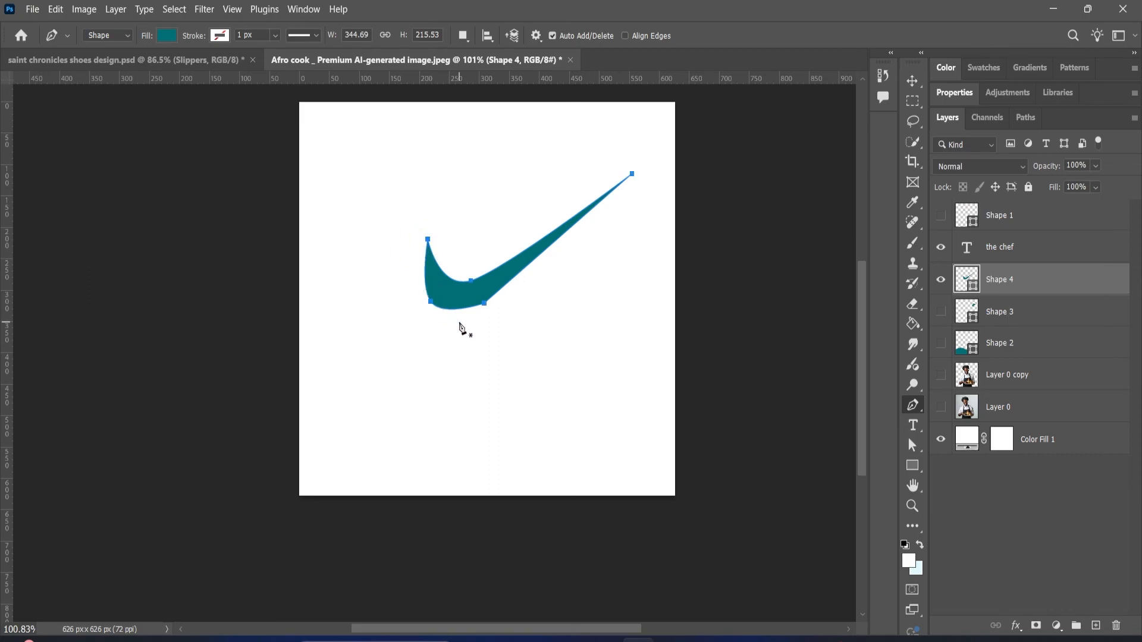
- Nudge the teal swoosh slightly down and to the left with the Move tool
{"action": "left_click", "coordinate": [913, 81]}
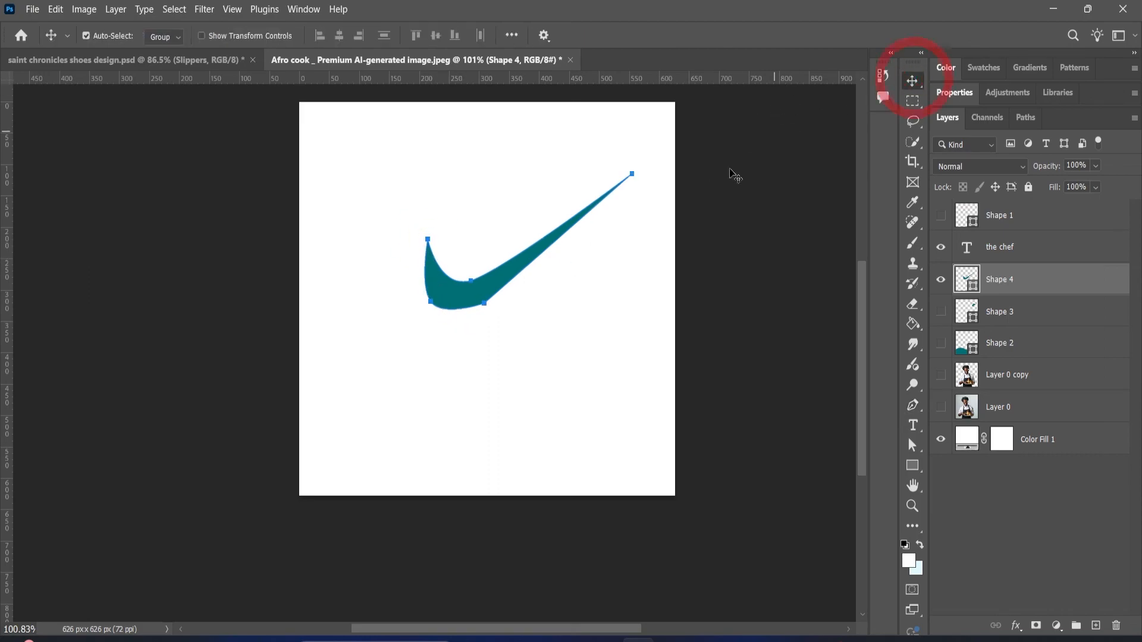
{"action": "left_click", "coordinate": [479, 308]}
{"action": "left_click_drag", "start_coordinate": [463, 306], "coordinate": [452, 321]}
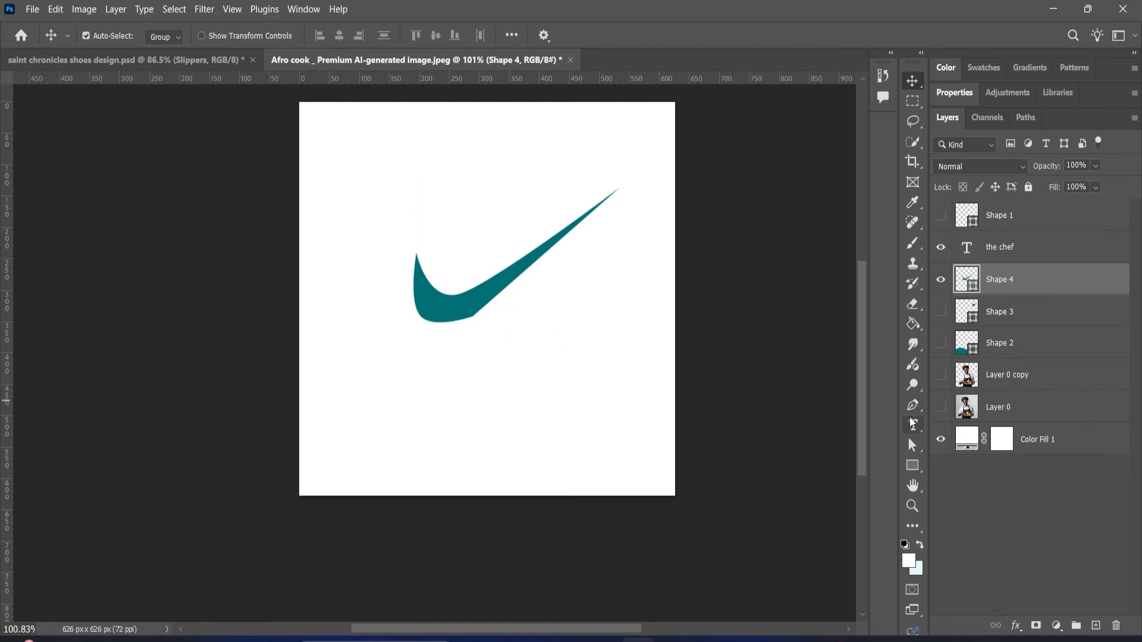
- Draw a closed upright teal bar about 60 × 141 px with the Pen tool just beneath the swoosh's hook
{"action": "left_click", "coordinate": [912, 407]}
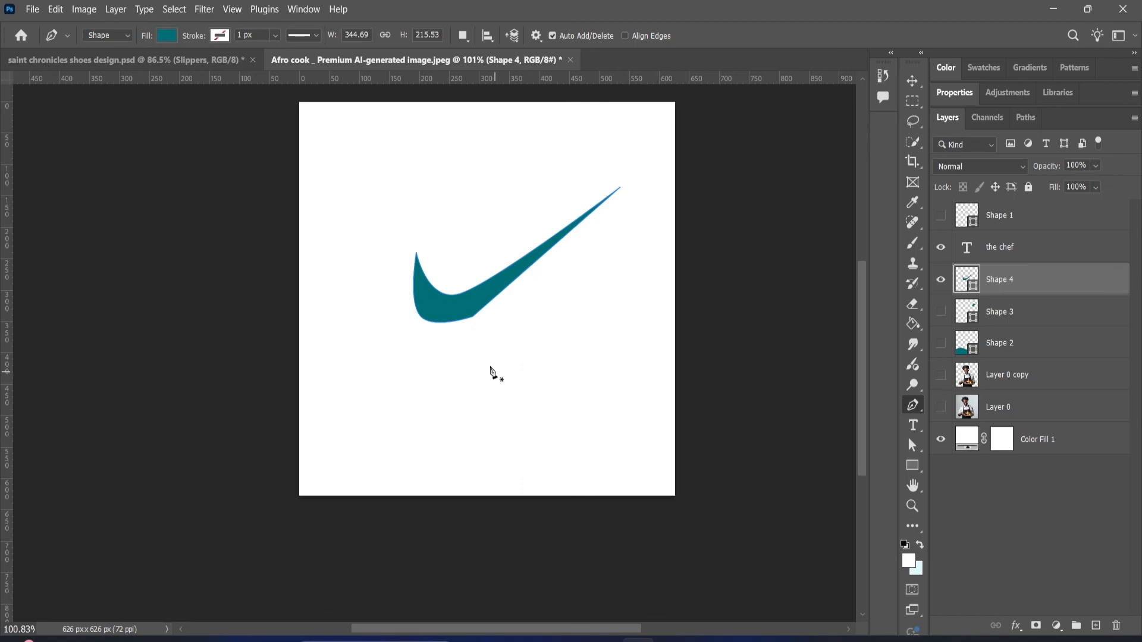
{"action": "left_click", "coordinate": [431, 337]}
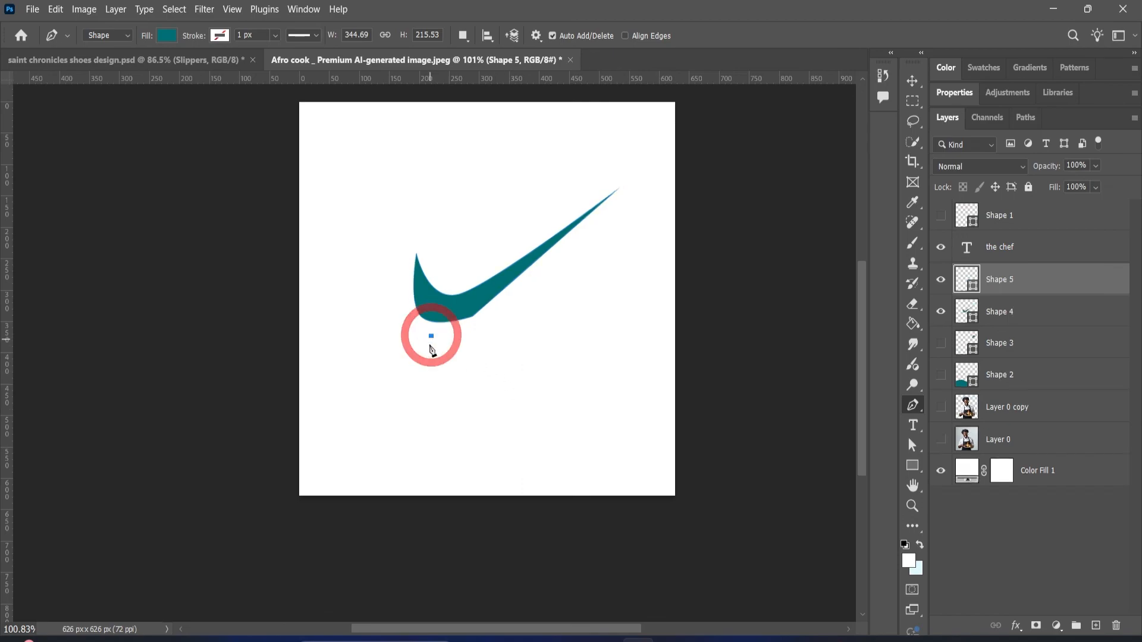
{"action": "left_click", "coordinate": [431, 425]}
{"action": "left_click", "coordinate": [467, 425]}
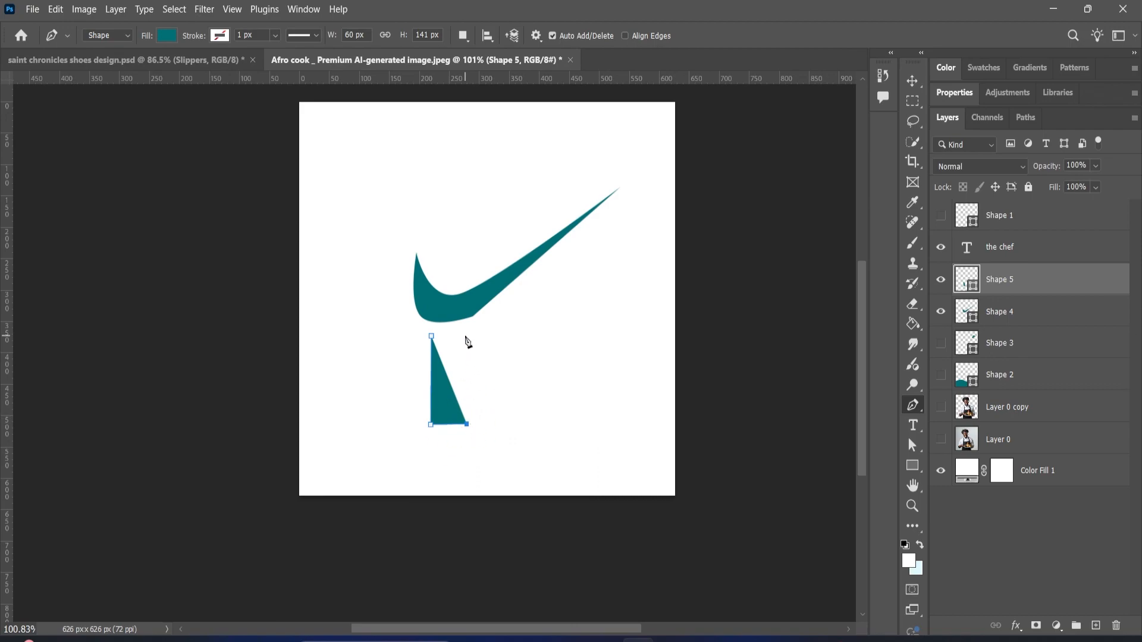
{"action": "left_click", "coordinate": [466, 337]}
{"action": "left_click", "coordinate": [432, 336]}
- Draw a second, shorter four-sided teal bar about 69 × 103 px just right of the tall bar
{"action": "left_click", "coordinate": [481, 357]}
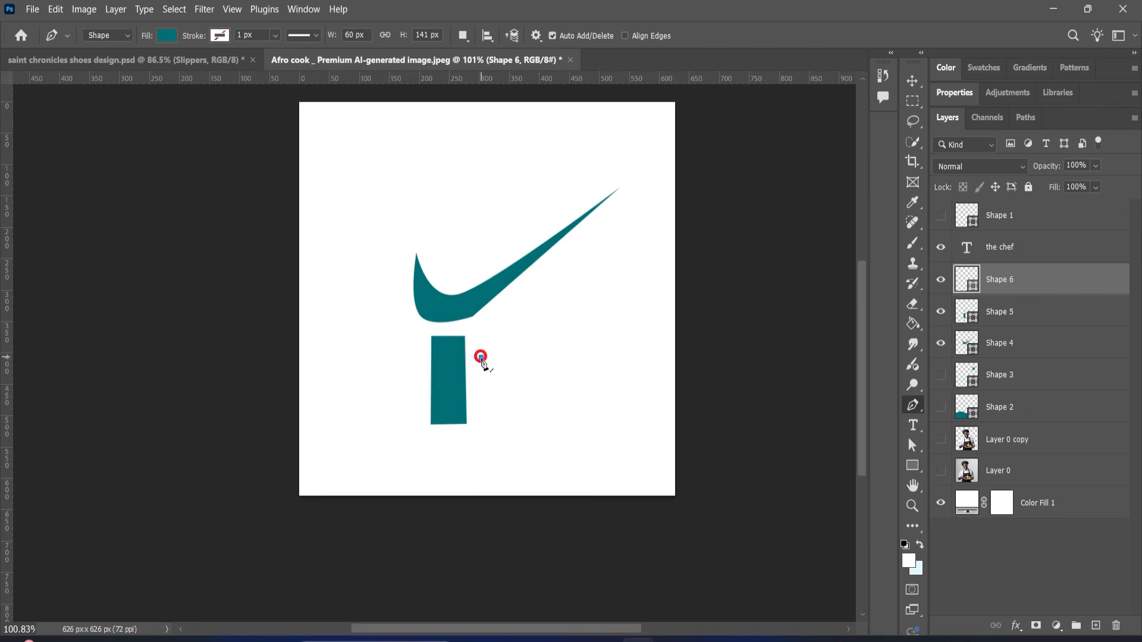
{"action": "left_click", "coordinate": [484, 421]}
{"action": "left_click", "coordinate": [523, 422]}
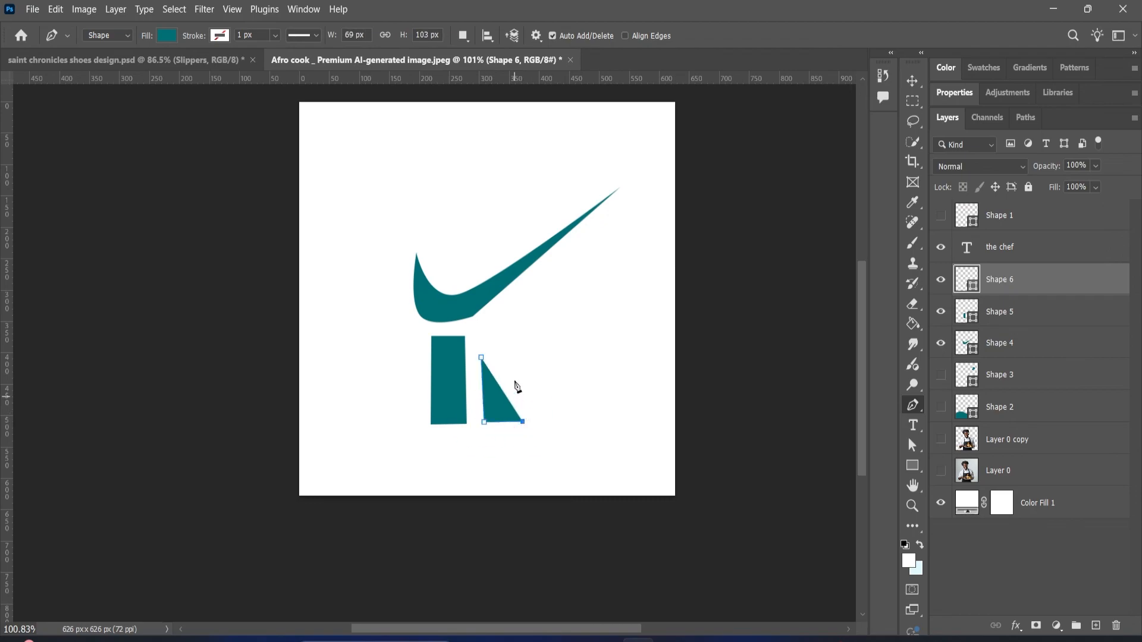
{"action": "left_click", "coordinate": [513, 358]}
{"action": "left_click", "coordinate": [482, 358]}
- Draw a third four-sided teal block about 68 × 71 px to the right of the second bar, roughly level with its base
{"action": "left_click", "coordinate": [546, 379]}
{"action": "left_click", "coordinate": [549, 425]}
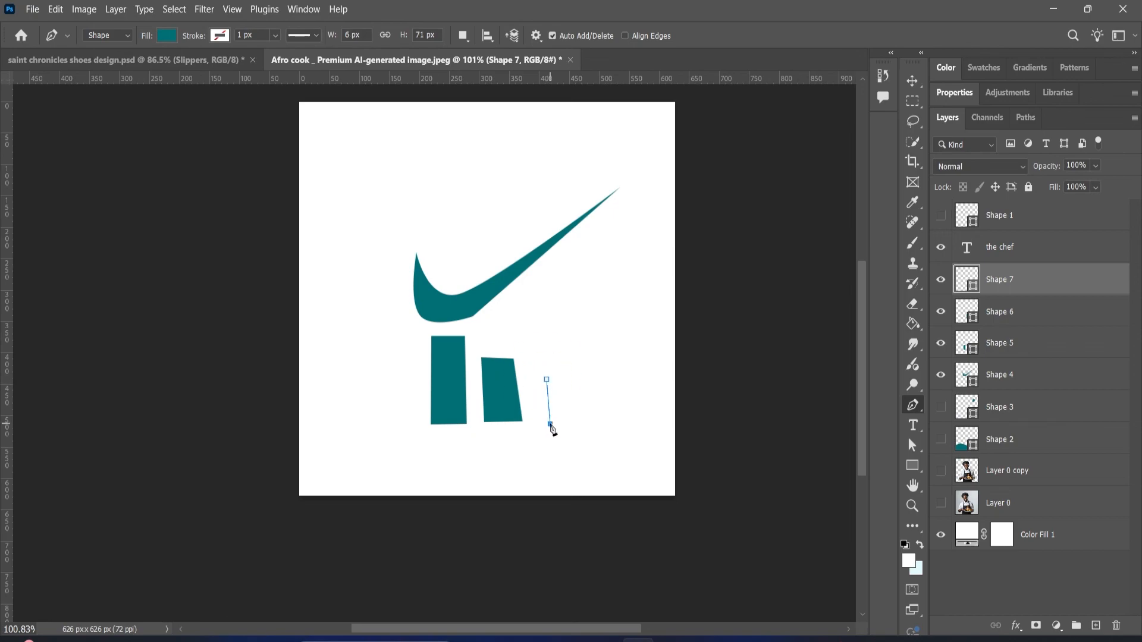
{"action": "left_click", "coordinate": [587, 420]}
{"action": "left_click", "coordinate": [580, 379]}
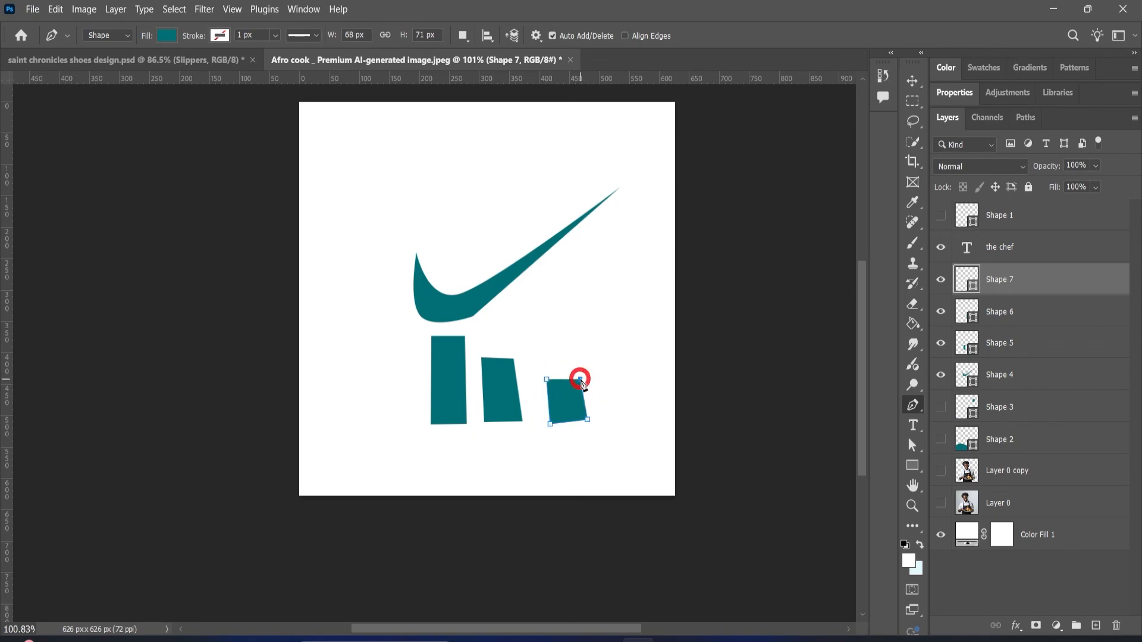
{"action": "left_click", "coordinate": [547, 379]}
{"action": "mouse_move", "coordinate": [833, 640]}
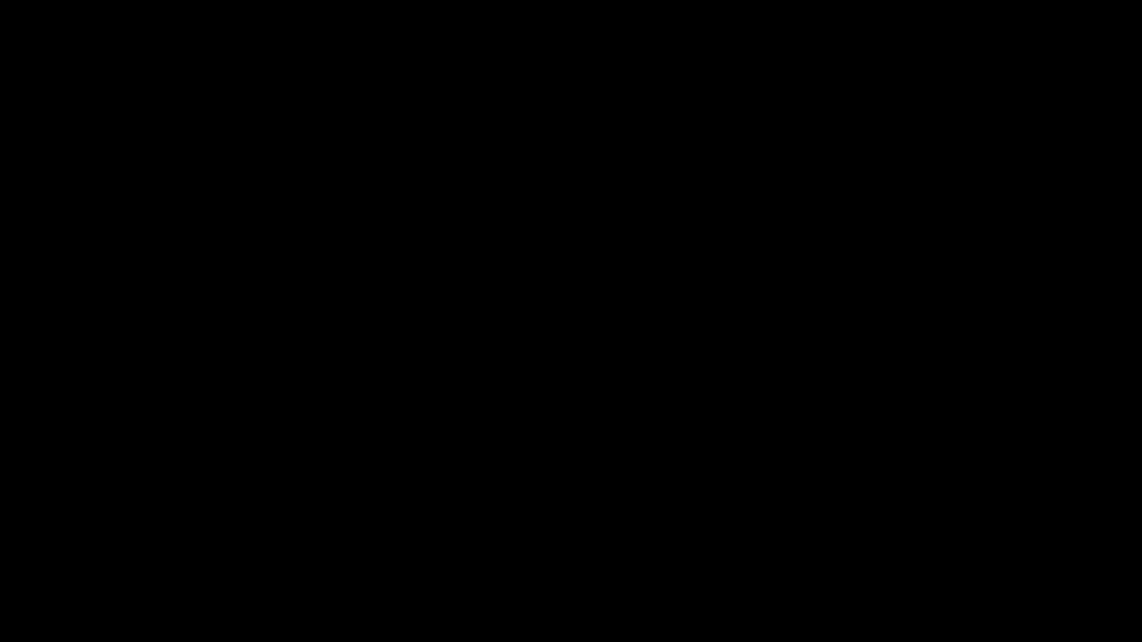